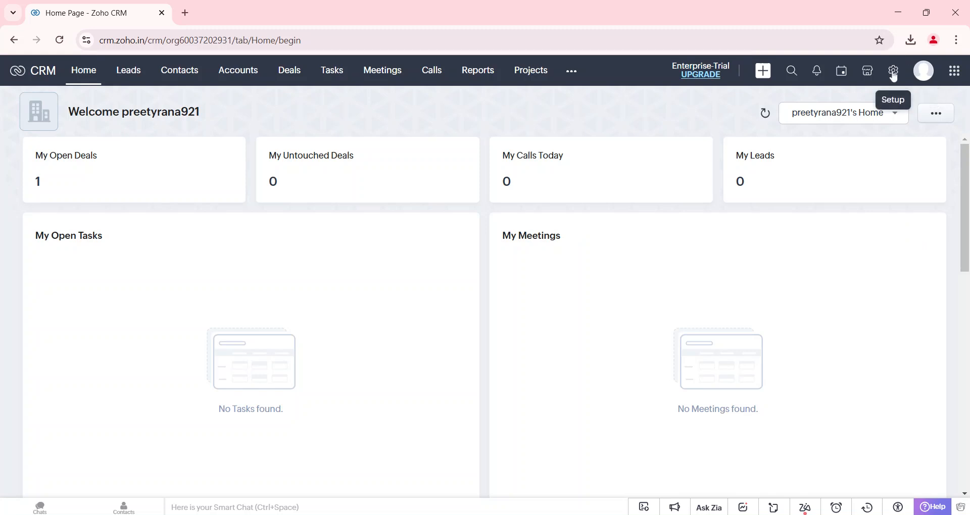
- Start a new blank email template for the Leads module from the Setup templates
{"action": "left_click", "coordinate": [894, 75]}
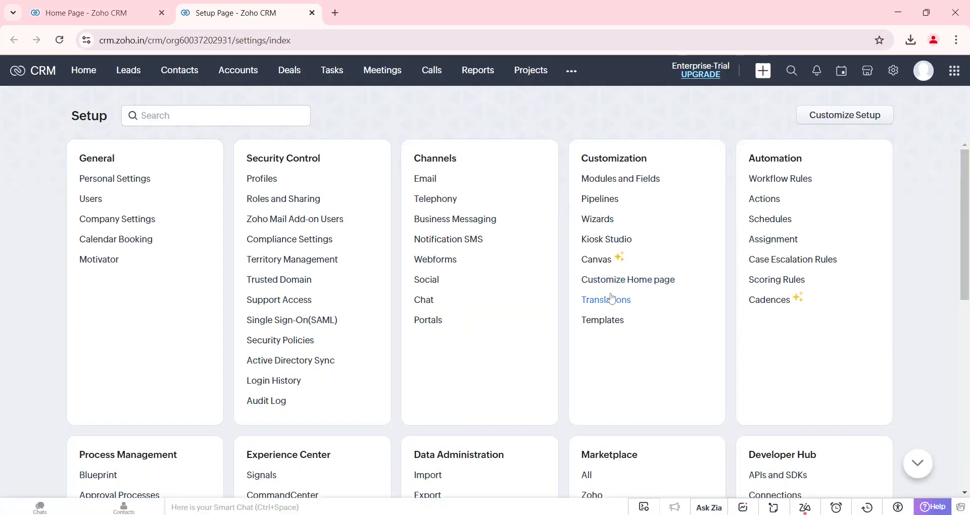
{"action": "left_click", "coordinate": [602, 320]}
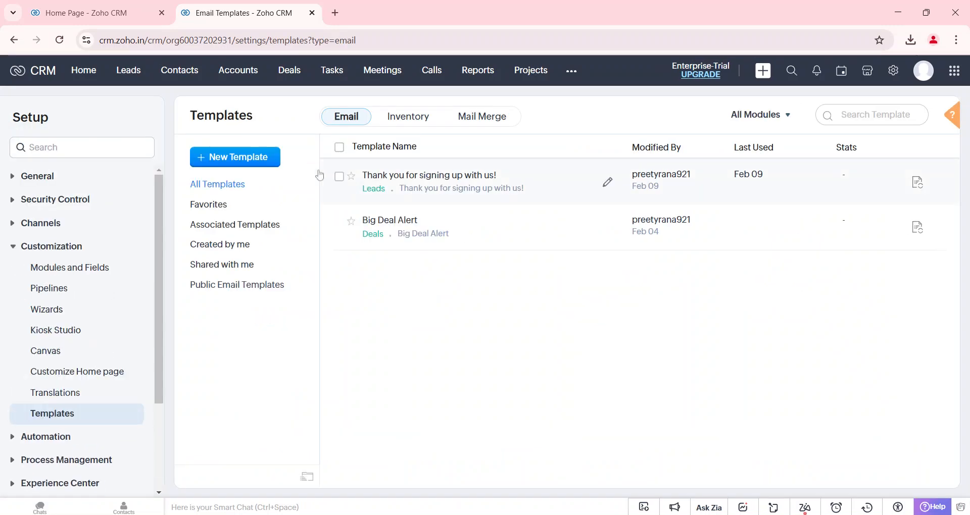
{"action": "left_click", "coordinate": [240, 157]}
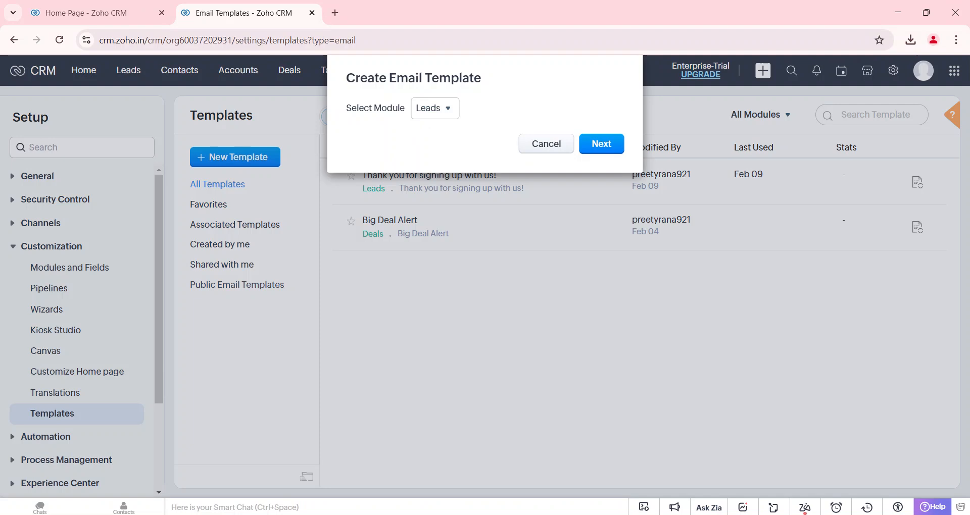
{"action": "left_click", "coordinate": [614, 152]}
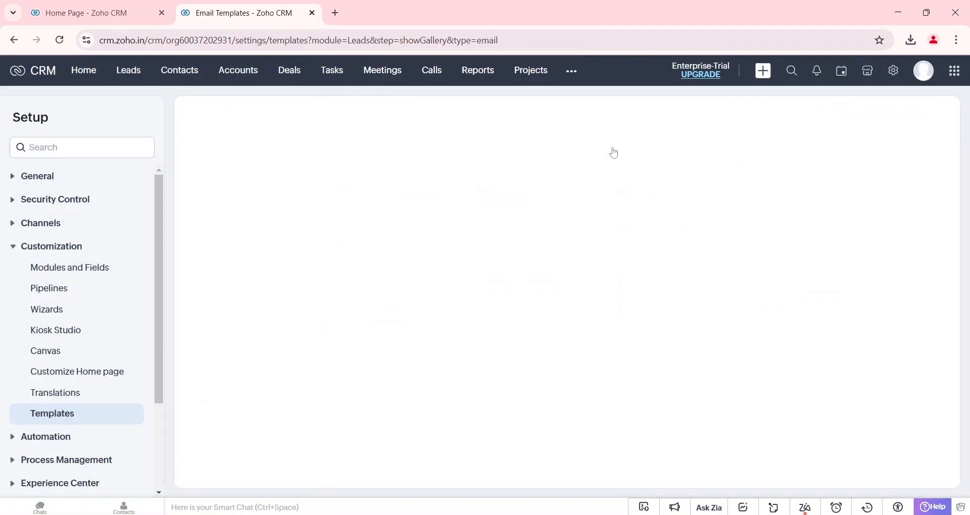
{"action": "left_click", "coordinate": [255, 319]}
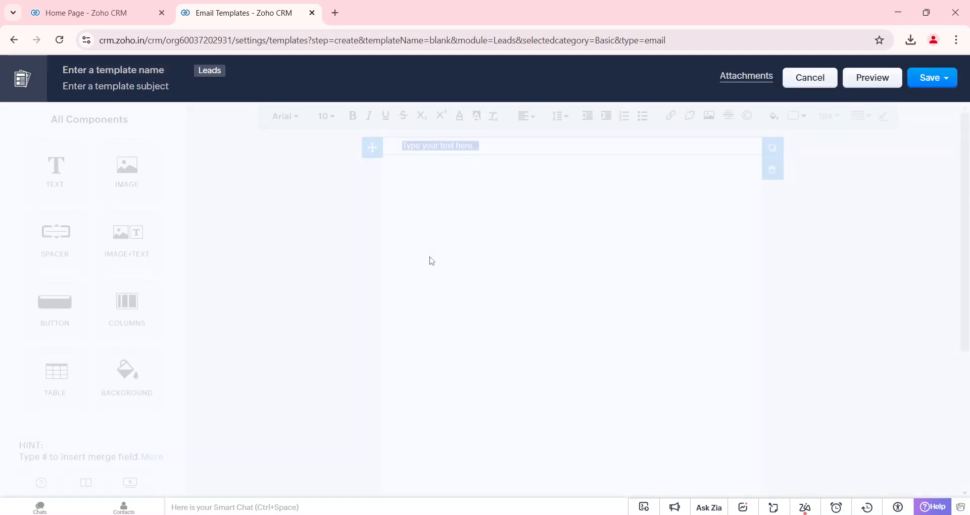
- Name the new template "Welcome Email"
{"action": "type", "text": "Thank"}
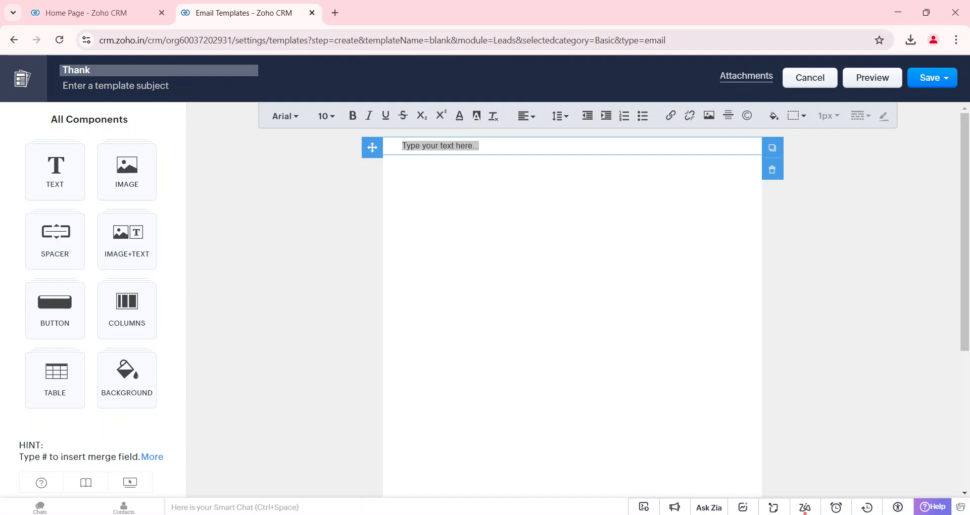
{"action": "key", "text": "BackSpace"}
{"action": "key", "text": "BackSpace"}
{"action": "key", "text": "BackSpace"}
{"action": "key", "text": "BackSpace"}
{"action": "key", "text": "BackSpace"}
{"action": "type", "text": "Welcome Emai"}
- Set the template subject to "Thank you for contacting Us" and replace the body placeholder with "Hello,"
{"action": "left_click", "coordinate": [139, 84]}
{"action": "type", "text": "Th"}
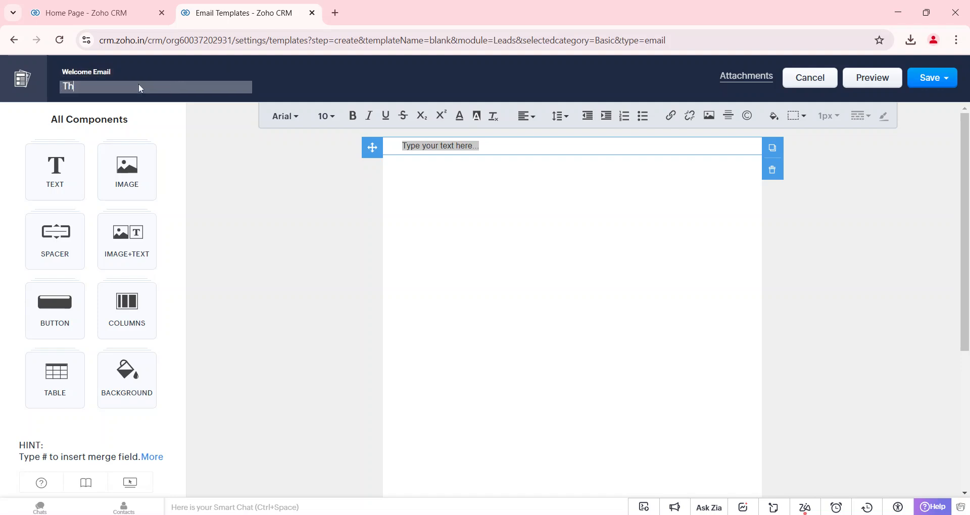
{"action": "type", "text": "ank you"}
{"action": "type", "text": " for re"}
{"action": "type", "text": "ntacting"}
{"action": "type", "text": " Us"}
{"action": "left_click", "coordinate": [494, 153]}
{"action": "type", "text": "Hello,"}
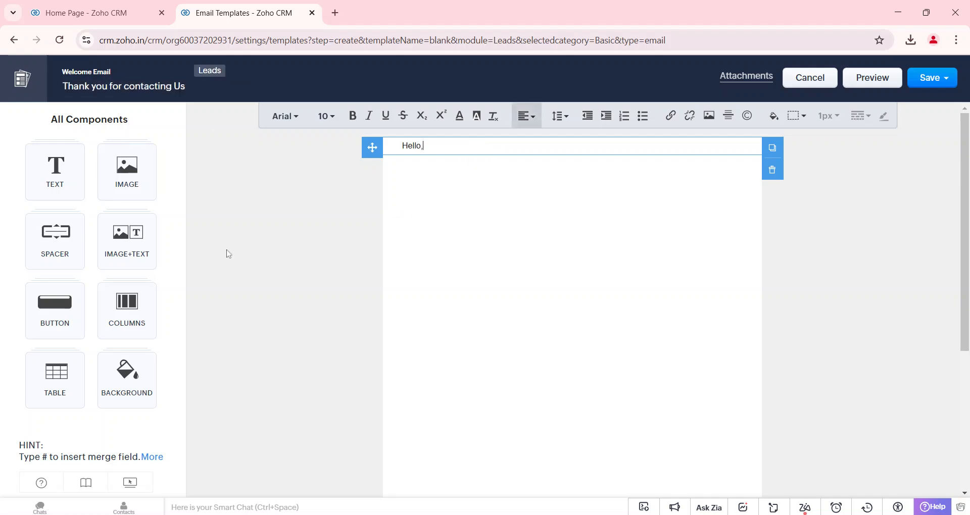
{"action": "left_click", "coordinate": [44, 318]}
{"action": "left_click_drag", "start_coordinate": [44, 249], "coordinate": [522, 245]}
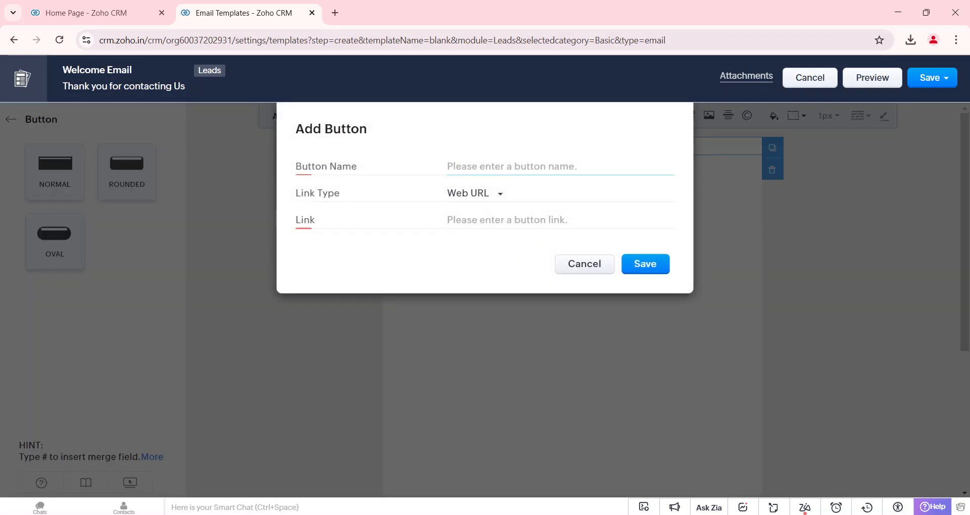
{"action": "type", "text": "Canc"}
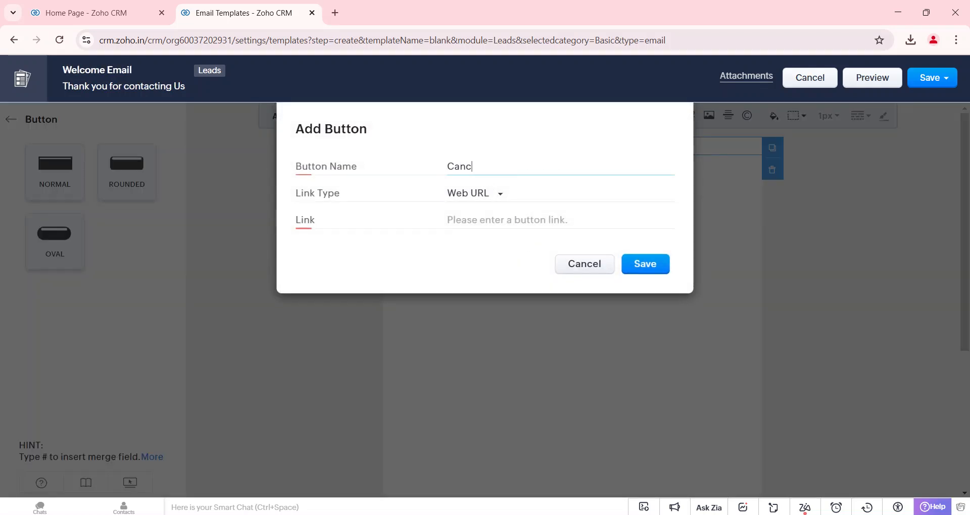
{"action": "type", "text": "el Request"}
{"action": "left_click", "coordinate": [447, 219]}
{"action": "type", "text": "www.google.com"}
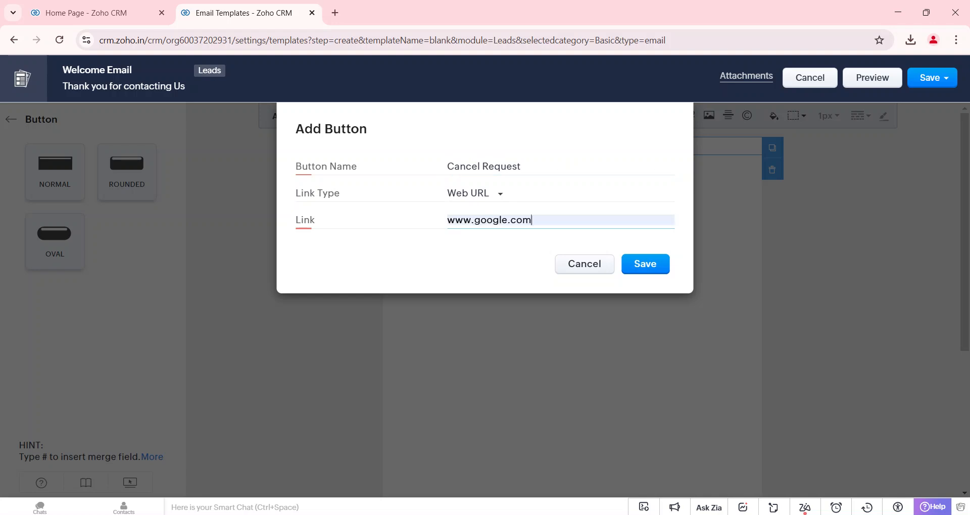
{"action": "left_click", "coordinate": [652, 266]}
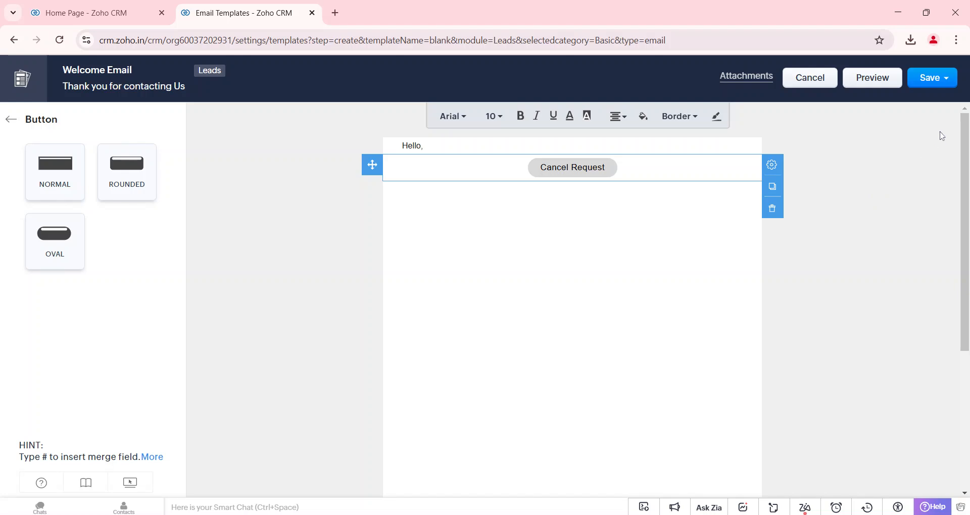
- Save the Welcome Email template to the Public Email Templates folder
{"action": "left_click", "coordinate": [931, 79]}
{"action": "left_click", "coordinate": [917, 104]}
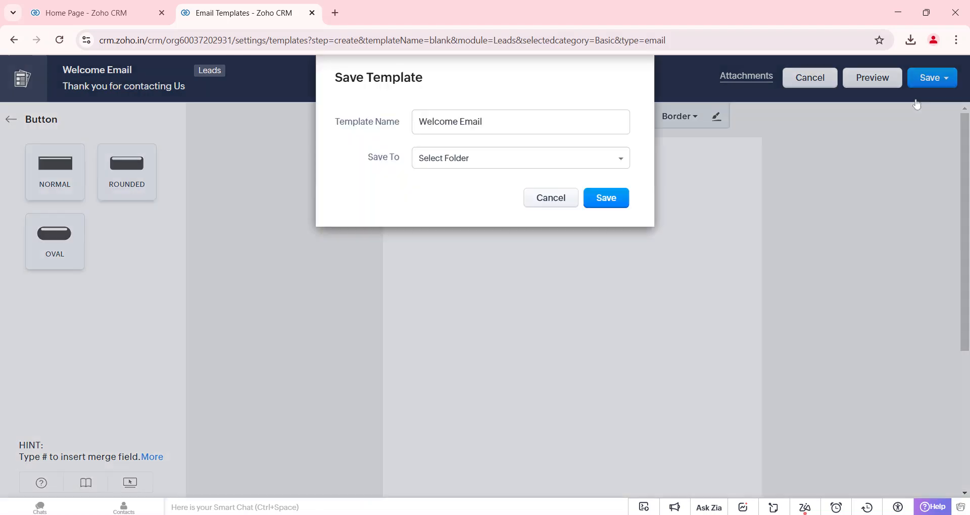
{"action": "left_click", "coordinate": [520, 161]}
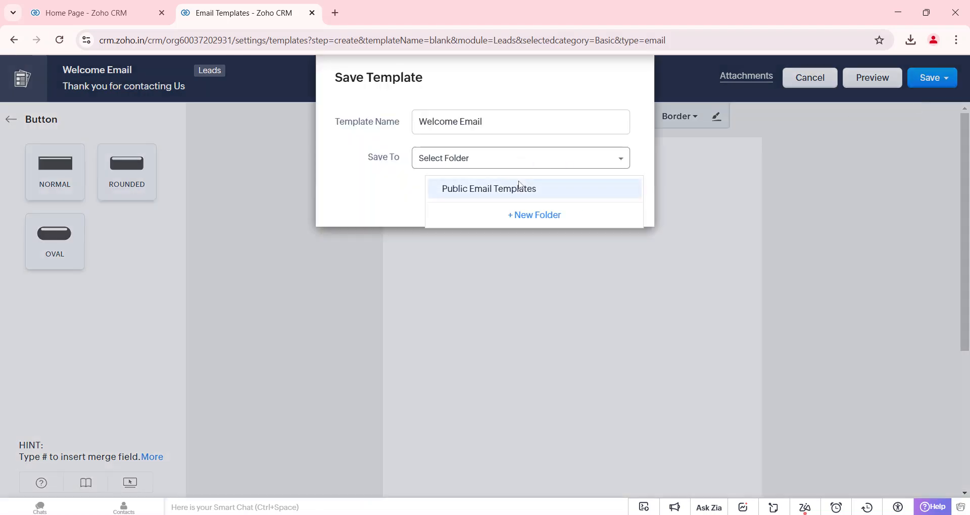
{"action": "left_click", "coordinate": [490, 188]}
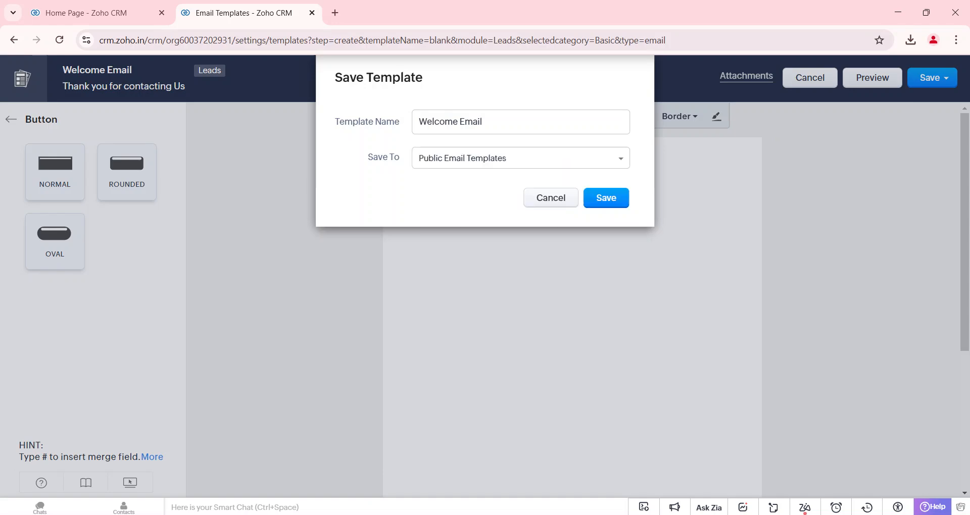
{"action": "left_click", "coordinate": [607, 200]}
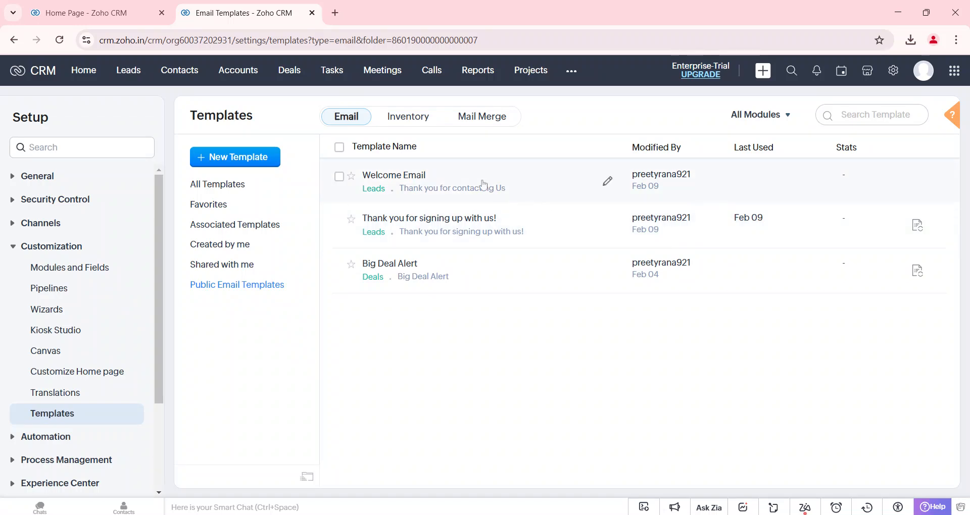
- Start a new function under Developer Hub in Setup with the function name Update_Status_Closed
{"action": "left_click", "coordinate": [893, 76]}
{"action": "scroll", "coordinate": [798, 297], "scroll_direction": "down", "scroll_amount": 6}
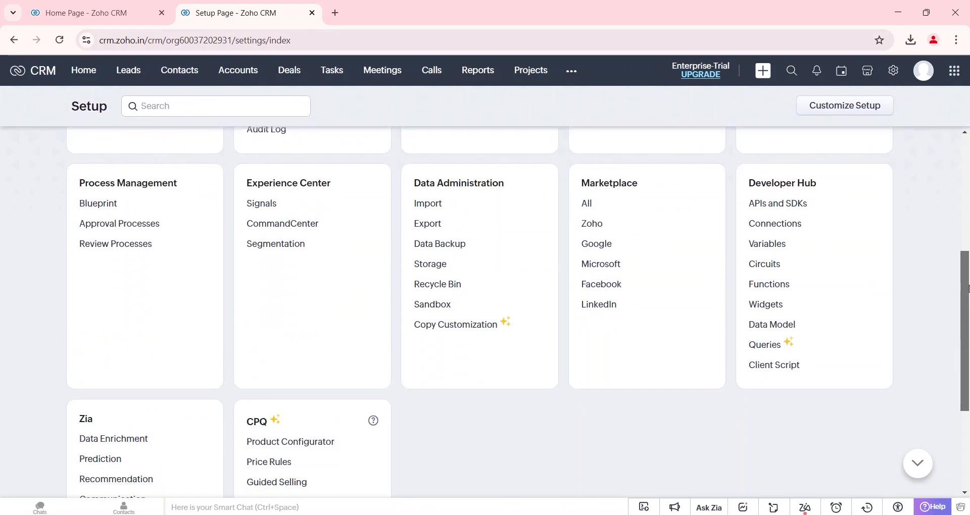
{"action": "left_click", "coordinate": [772, 246]}
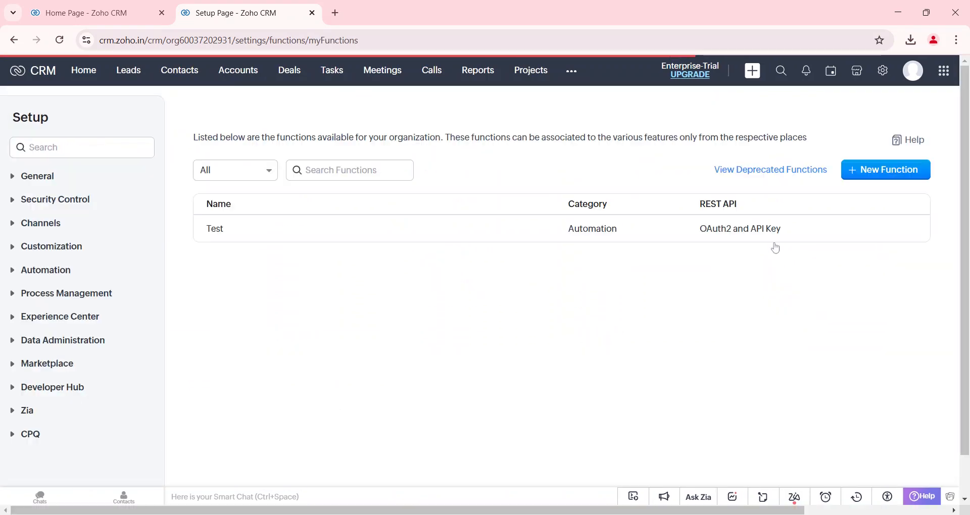
{"action": "left_click", "coordinate": [886, 206]}
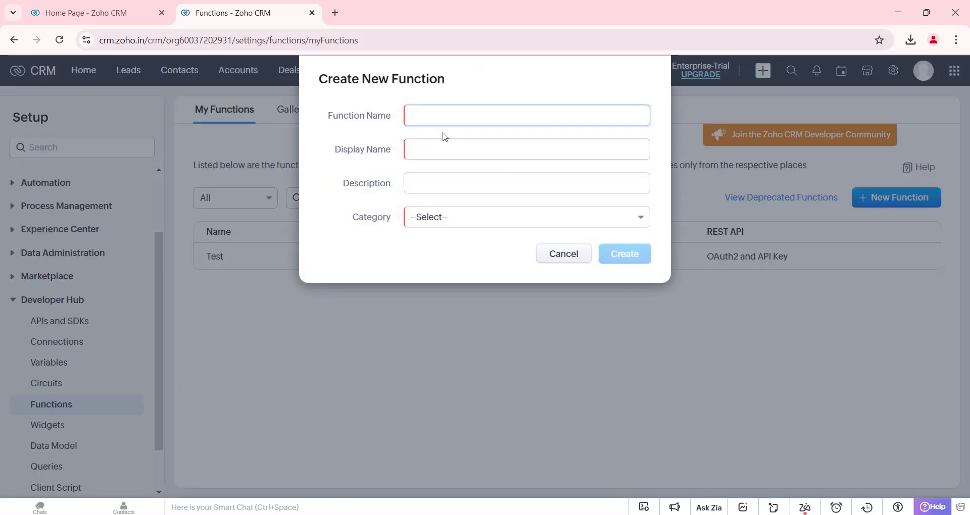
{"action": "type", "text": "Update"}
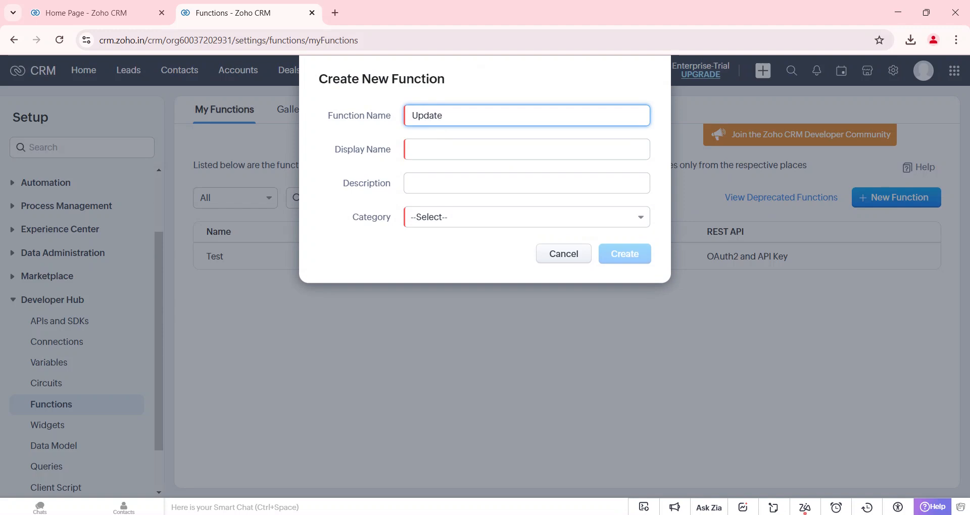
{"action": "type", "text": "_Status_Closed"}
- Set the display name to Update_Status_Closed and the category to Automation, and create the function
{"action": "left_click", "coordinate": [443, 150]}
{"action": "type", "text": "Update"}
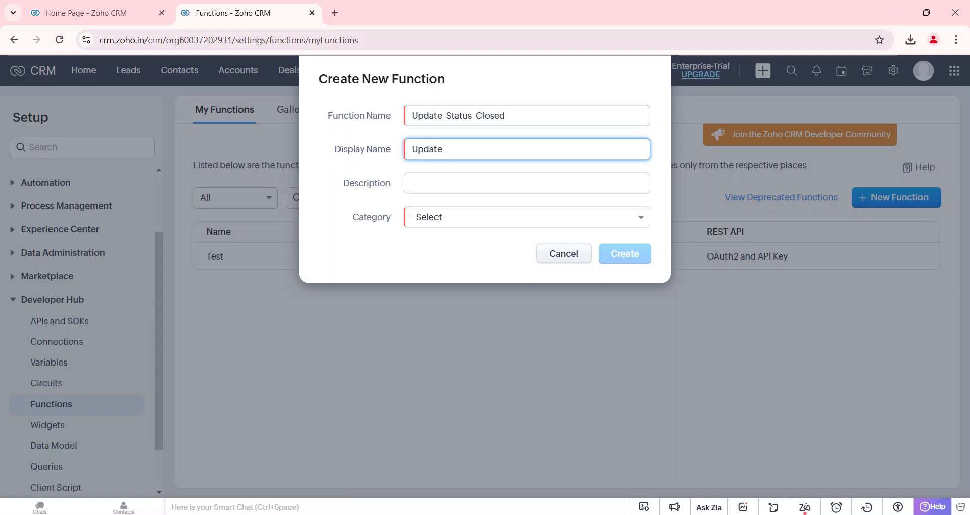
{"action": "type", "text": "_Status_Closed"}
{"action": "left_click", "coordinate": [438, 220]}
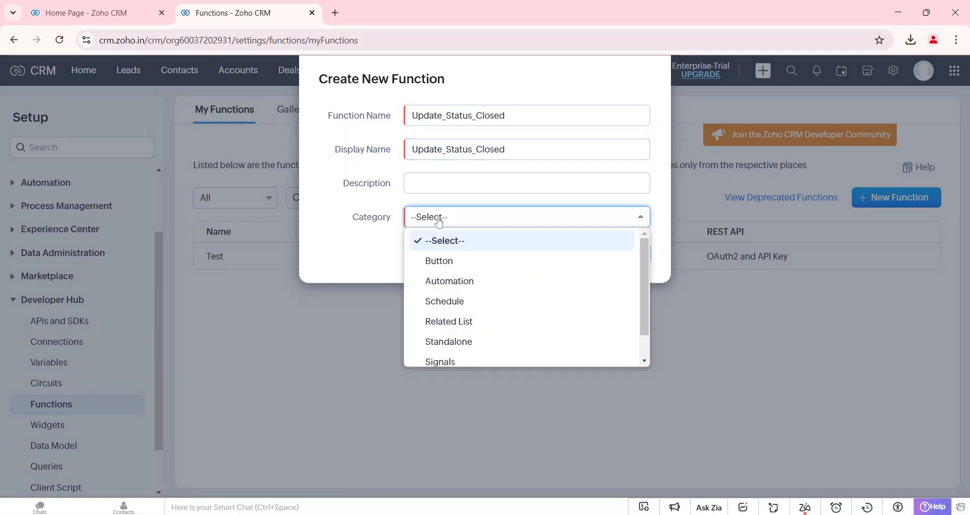
{"action": "left_click", "coordinate": [449, 281]}
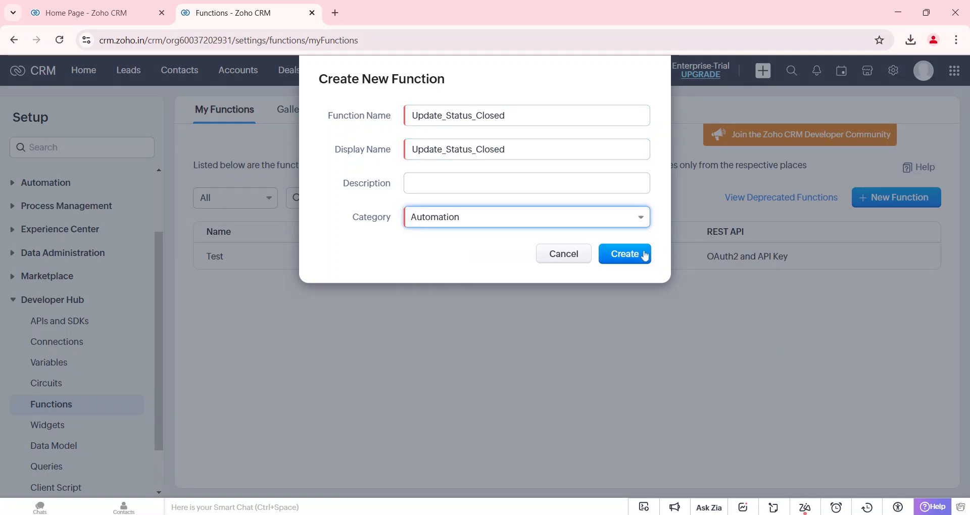
{"action": "left_click", "coordinate": [625, 255]}
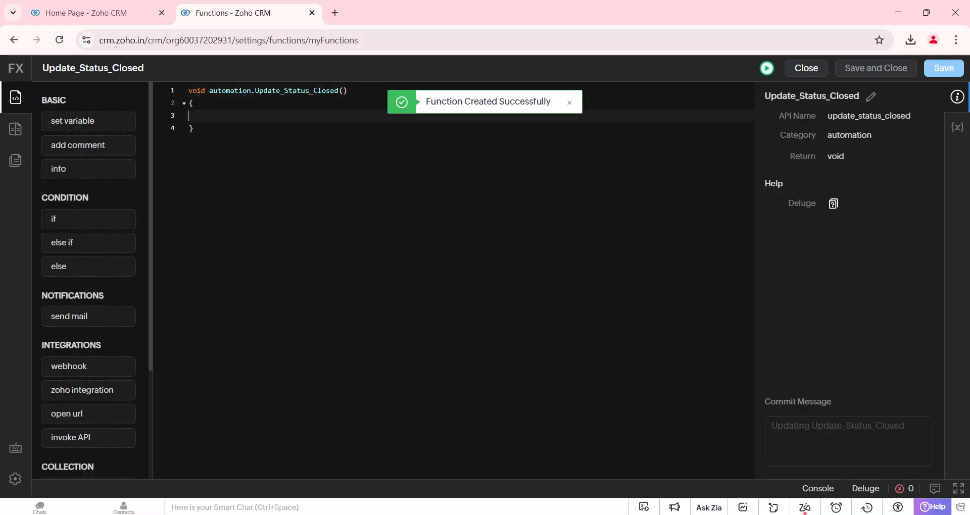
- Paste the copied lead status update script into the function body and add a string argument named crmAPIRequest
{"action": "type", "text": "crmAPIRequest = crmAPIRequest.toMap(); bodyMap = crmAPIRequest.get(\"params\"); yhSaleId = bodyMap.get(\"id\"); resp = zoho.crm.updateRecord(\"Leads\",yhSaleId,{\"Lead_Status\":\"Junk Lead\"});"}
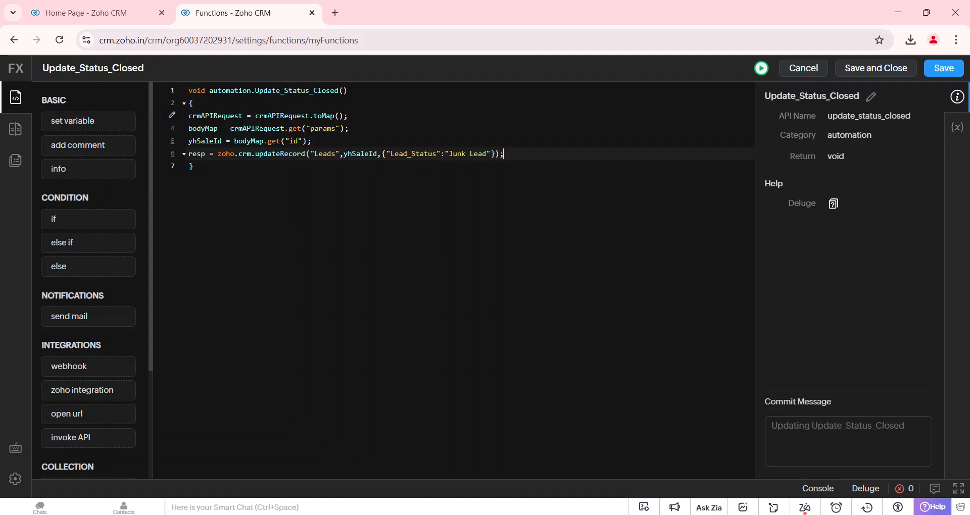
{"action": "double_click", "coordinate": [283, 116]}
{"action": "key", "text": "ctrl+c"}
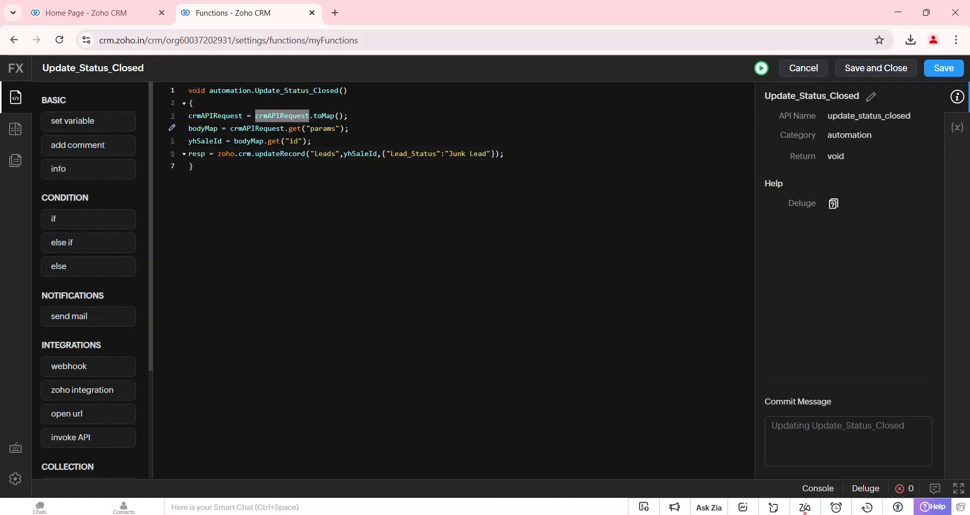
{"action": "left_click", "coordinate": [958, 129]}
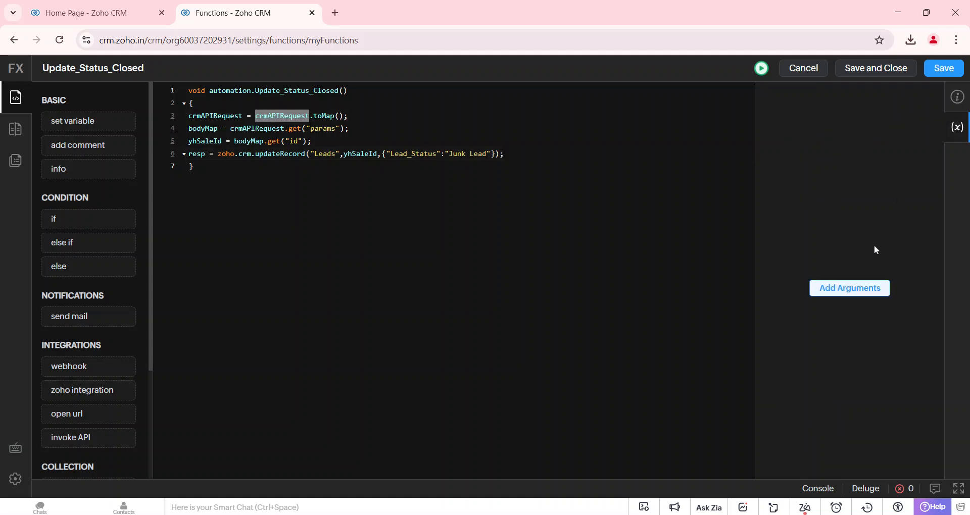
{"action": "left_click", "coordinate": [851, 287]}
{"action": "key", "text": "ctrl+v"}
{"action": "left_click", "coordinate": [613, 148]}
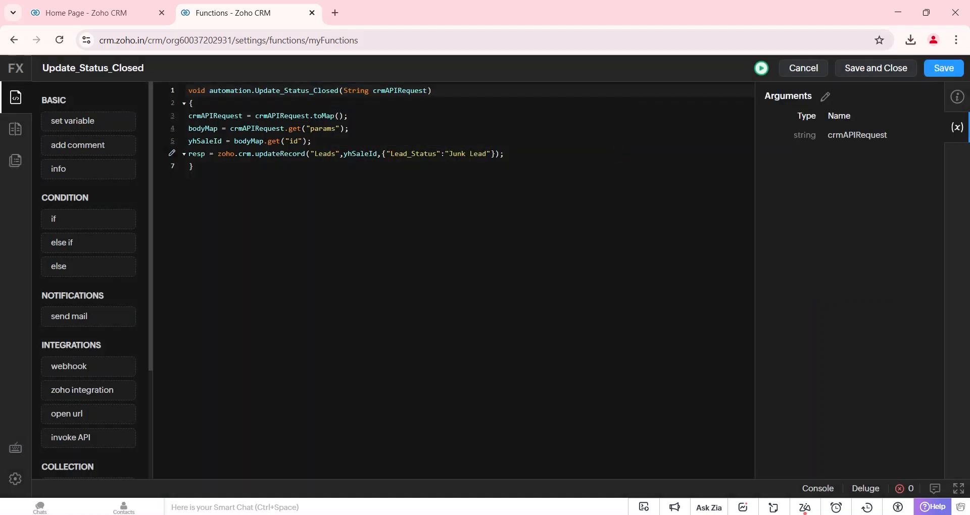
- Change the script's Lead_Status value to "Closed", then save the function and close the editor
{"action": "left_click_drag", "start_coordinate": [449, 154], "coordinate": [487, 154]}
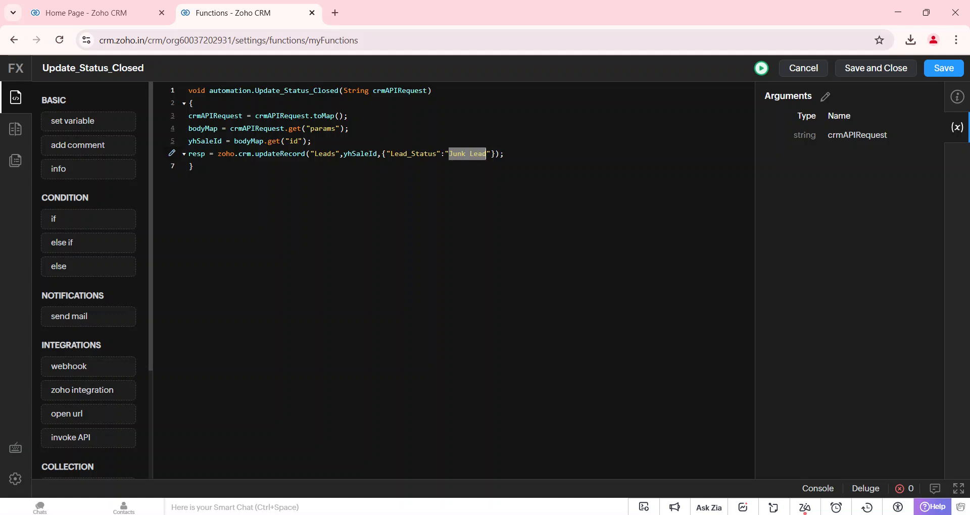
{"action": "key", "text": "BackSpace"}
{"action": "type", "text": "Closed"}
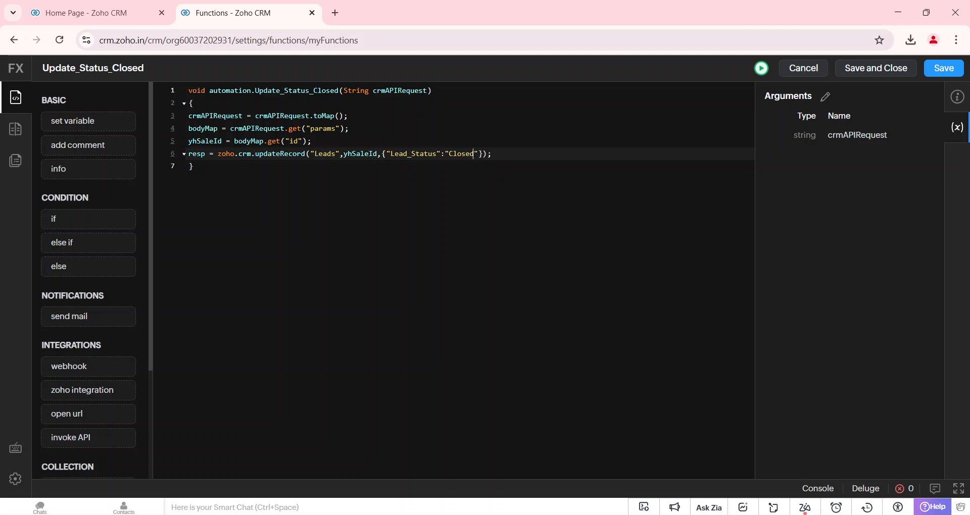
{"action": "left_click", "coordinate": [193, 166]}
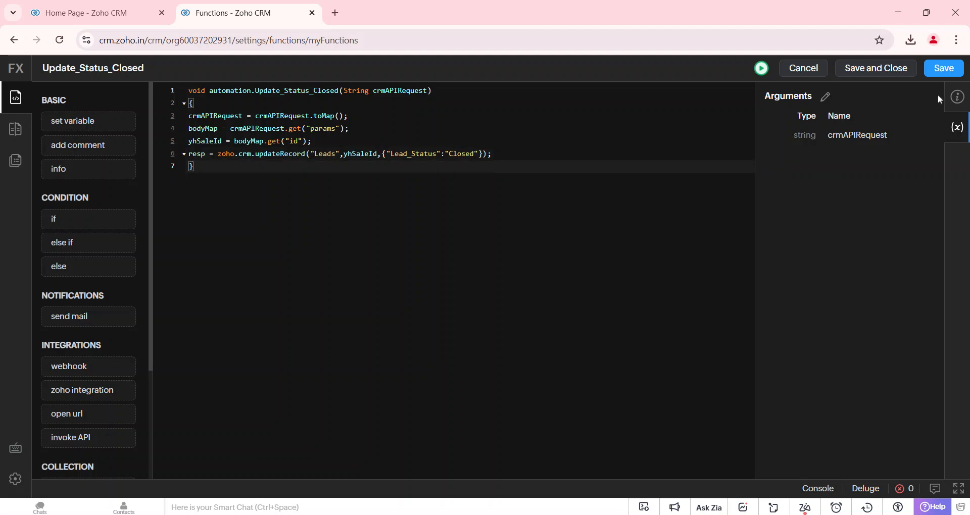
{"action": "left_click", "coordinate": [945, 69]}
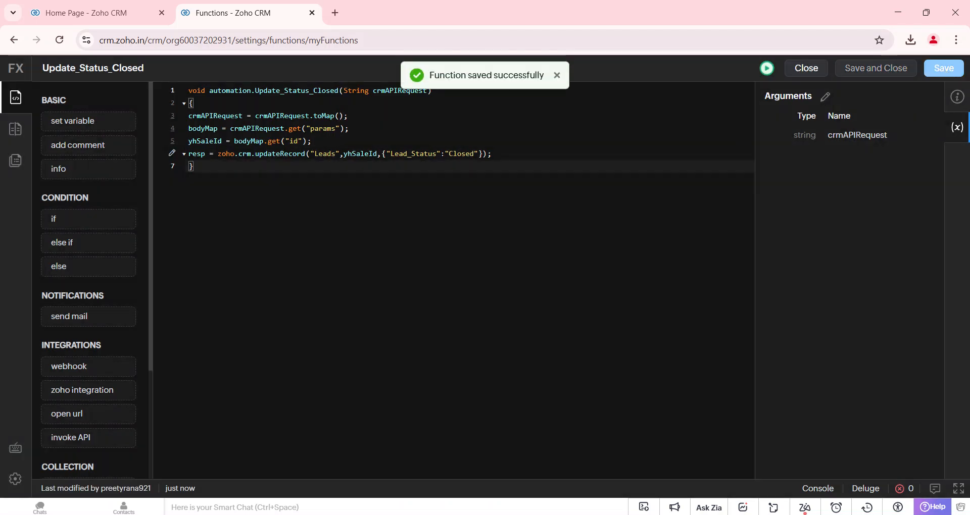
{"action": "left_click", "coordinate": [806, 68]}
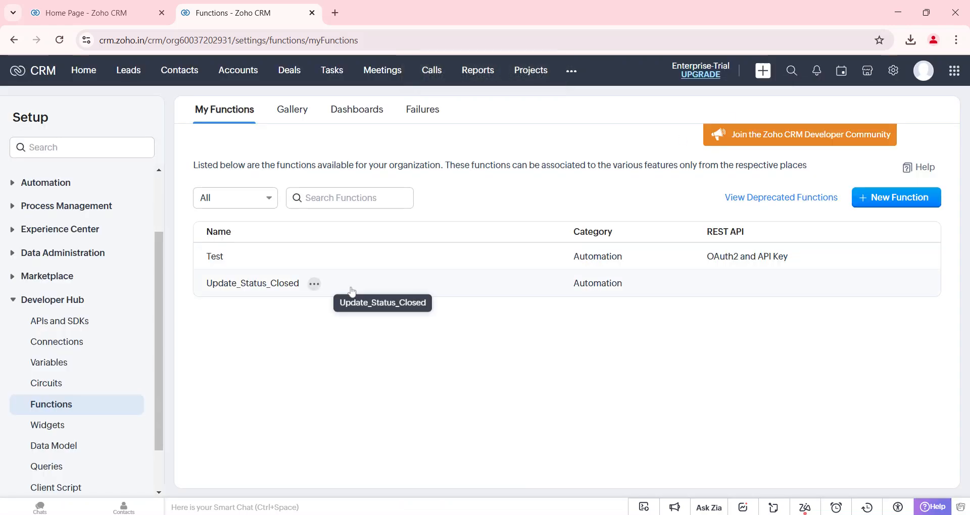
- Enable OAuth2 and API Key REST access for the Update_Status_Closed function, copy the API key URL, and save the settings
{"action": "left_click", "coordinate": [314, 284]}
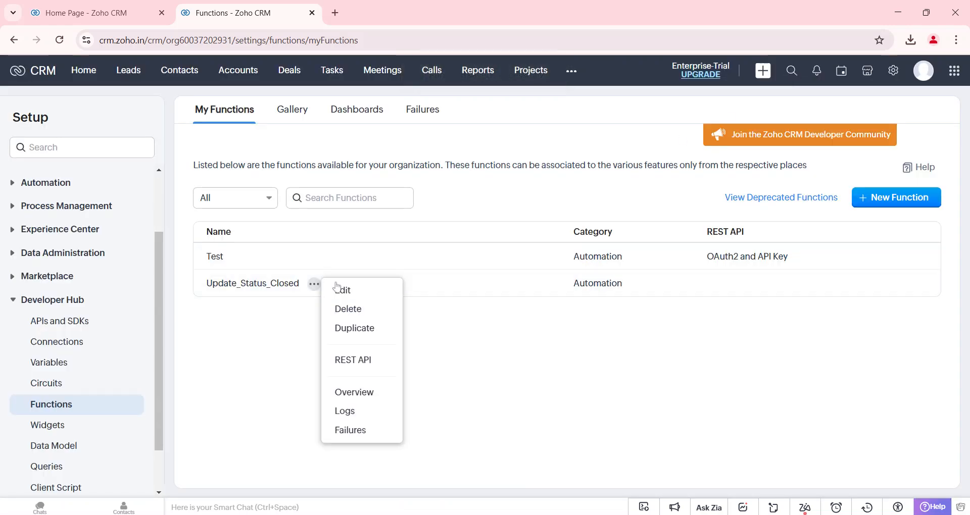
{"action": "left_click", "coordinate": [350, 361]}
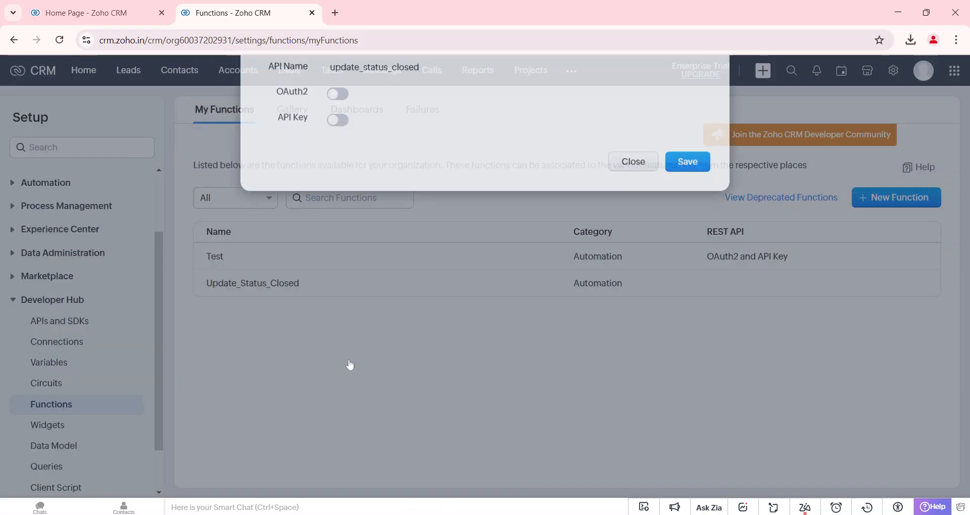
{"action": "left_click", "coordinate": [338, 173]}
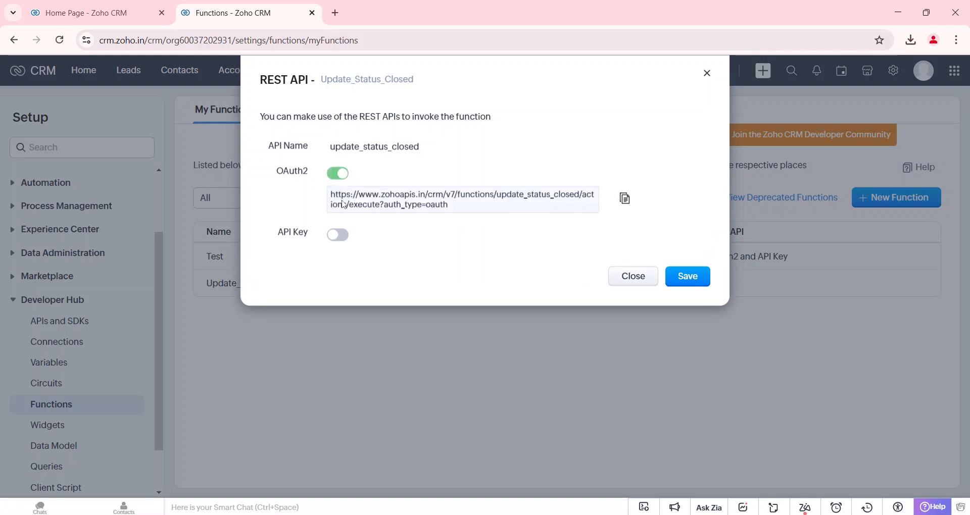
{"action": "left_click", "coordinate": [342, 235]}
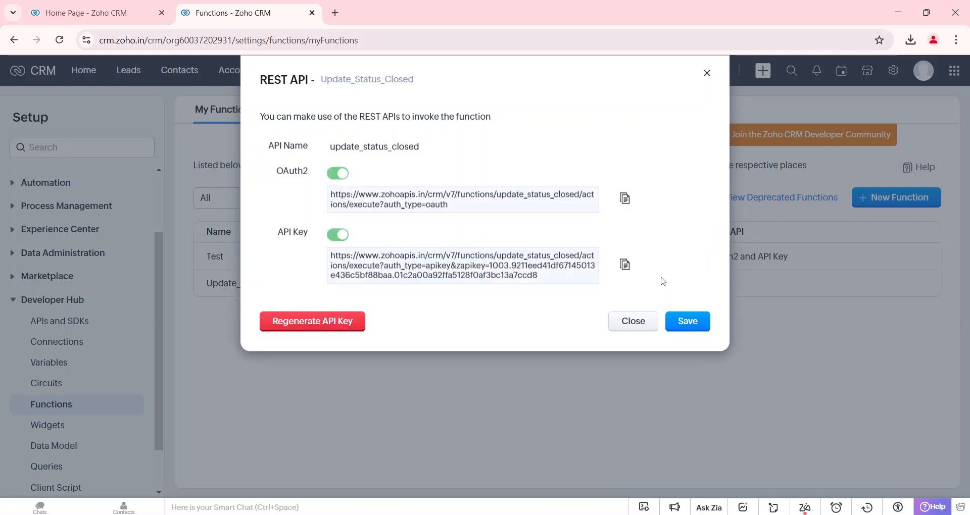
{"action": "left_click", "coordinate": [626, 266]}
{"action": "left_click", "coordinate": [692, 325]}
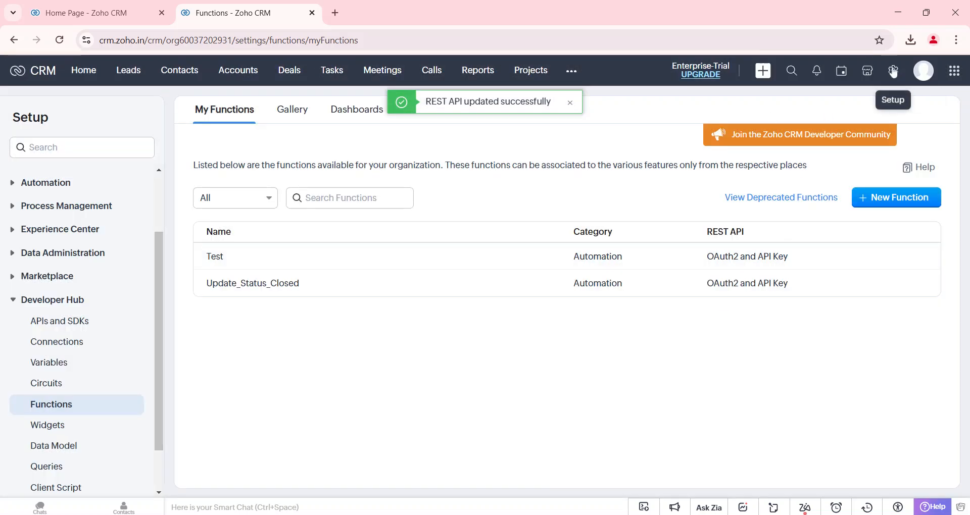
- Open the Welcome Email template for editing and replace the Cancel Request button's web link with the copied API key URL
{"action": "left_click", "coordinate": [893, 72]}
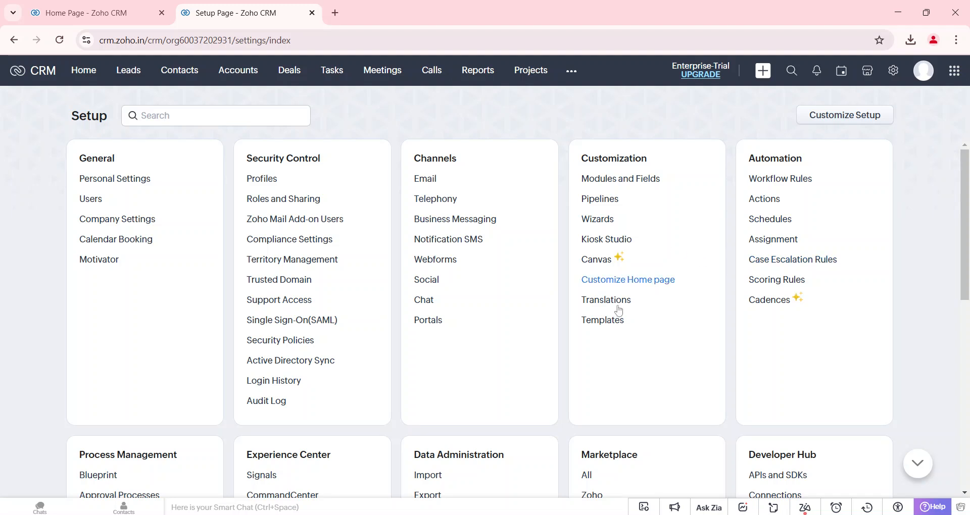
{"action": "left_click", "coordinate": [606, 321]}
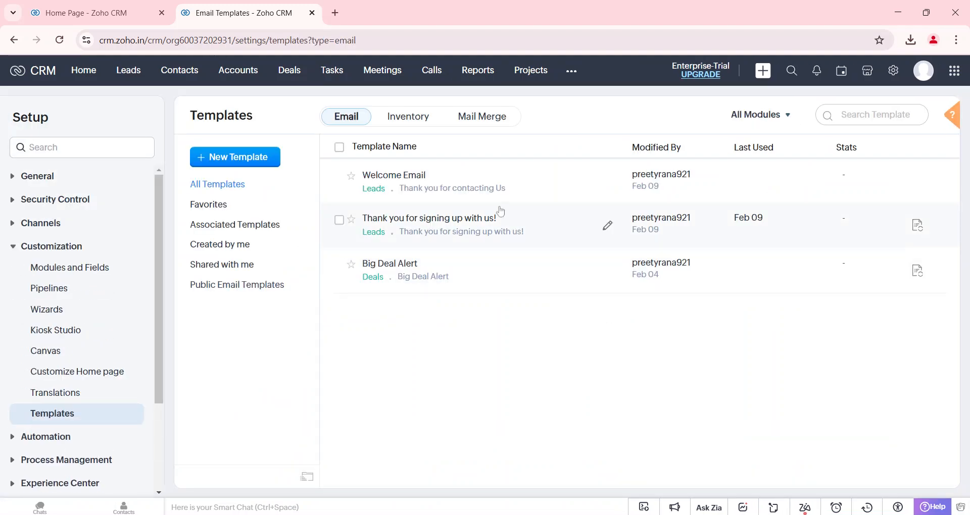
{"action": "left_click", "coordinate": [608, 182]}
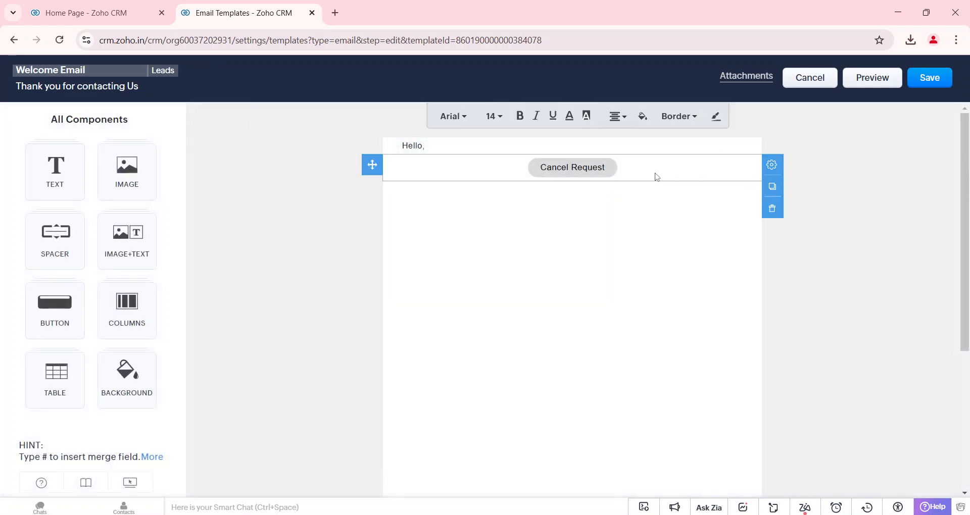
{"action": "left_click", "coordinate": [774, 168]}
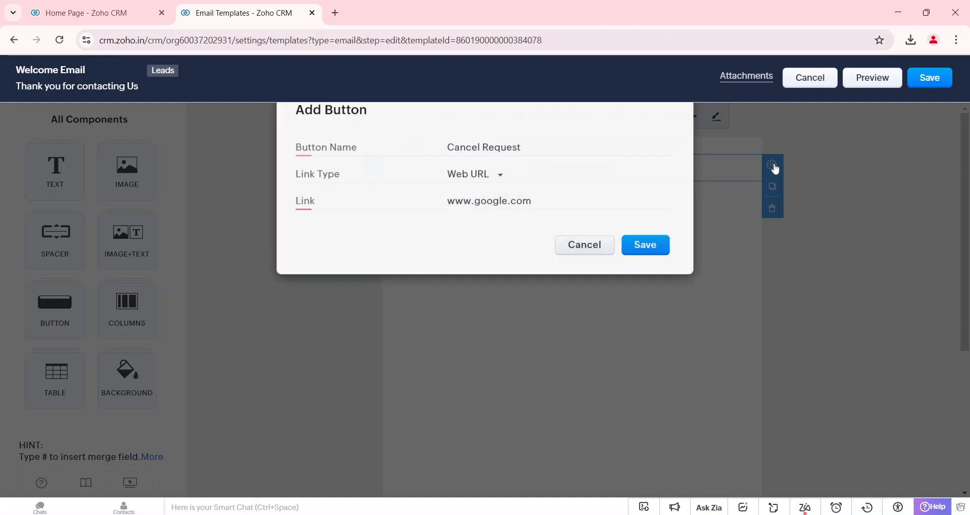
{"action": "double_click", "coordinate": [489, 220]}
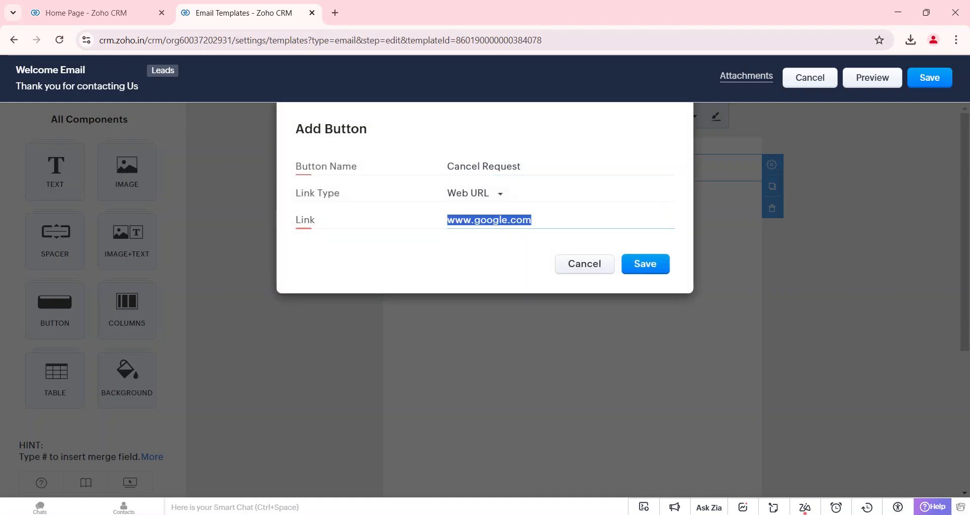
{"action": "key", "text": "ctrl+v"}
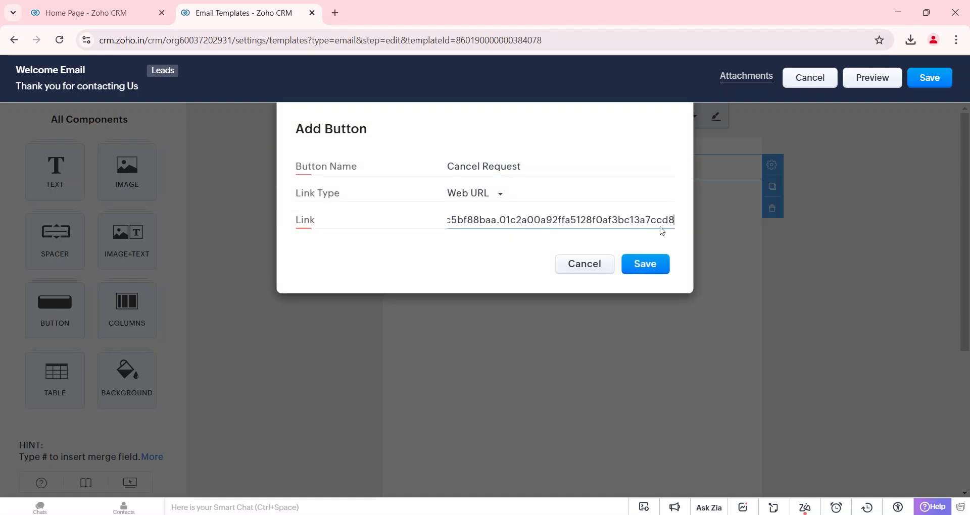
- Append &id= to the end of the Cancel Request button's link and save the button settings
{"action": "type", "text": "&"}
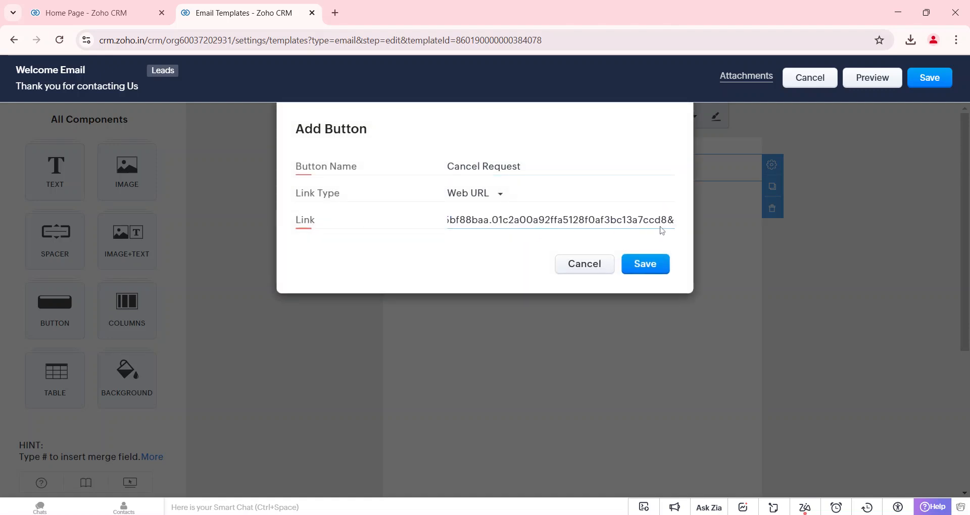
{"action": "type", "text": "id"}
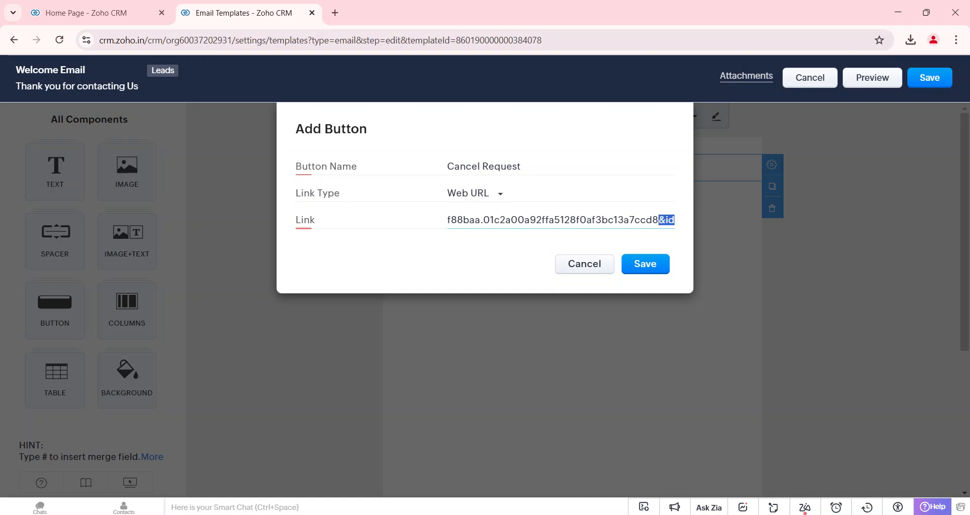
{"action": "left_click", "coordinate": [679, 222]}
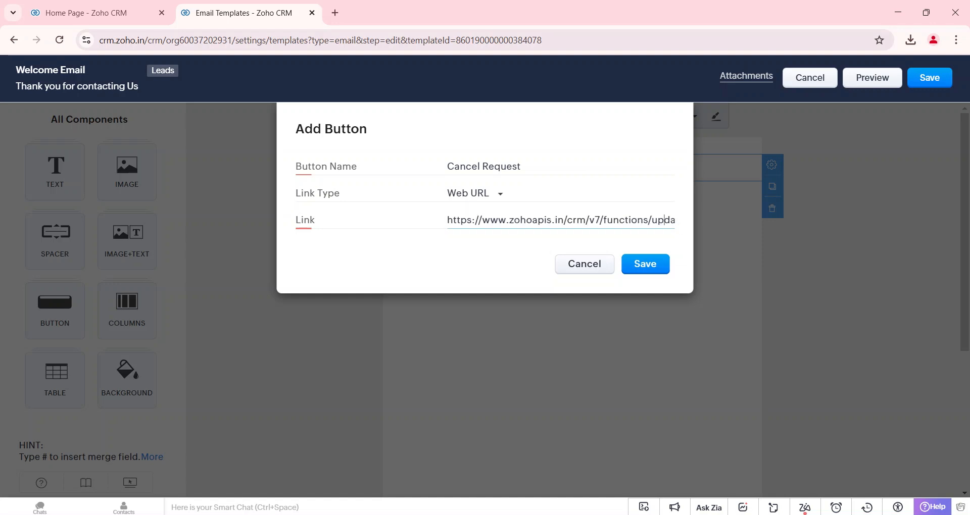
{"action": "key", "text": "Right"}
{"action": "key", "text": "Right"}
{"action": "key", "text": "Right"}
{"action": "key", "text": "Right"}
{"action": "key", "text": "Right"}
{"action": "key", "text": "Right"}
{"action": "key", "text": "Right"}
{"action": "key", "text": "Right"}
{"action": "key", "text": "Right"}
{"action": "key", "text": "Right"}
{"action": "key", "text": "Right"}
{"action": "key", "text": "Right"}
{"action": "key", "text": "Right"}
{"action": "key", "text": "Right"}
{"action": "key", "text": "Right"}
{"action": "key", "text": "Right"}
{"action": "key", "text": "Right"}
{"action": "key", "text": "Right"}
{"action": "key", "text": "Right"}
{"action": "key", "text": "Right"}
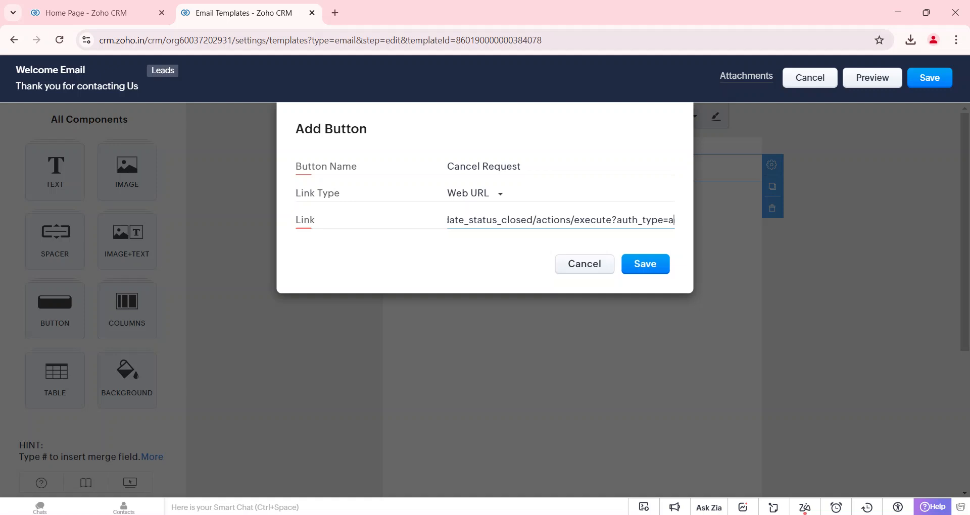
{"action": "key", "text": "Right"}
{"action": "key", "text": "Right"}
{"action": "key", "text": "Right"}
{"action": "key", "text": "Right"}
{"action": "key", "text": "Right"}
{"action": "key", "text": "Right"}
{"action": "key", "text": "Right"}
{"action": "key", "text": "Right"}
{"action": "key", "text": "Right"}
{"action": "key", "text": "Right"}
{"action": "key", "text": "Right"}
{"action": "key", "text": "Right"}
{"action": "key", "text": "Right"}
{"action": "key", "text": "Right"}
{"action": "key", "text": "Right"}
{"action": "key", "text": "Right"}
{"action": "key", "text": "Right"}
{"action": "key", "text": "Right"}
{"action": "key", "text": "Right"}
{"action": "key", "text": "Right"}
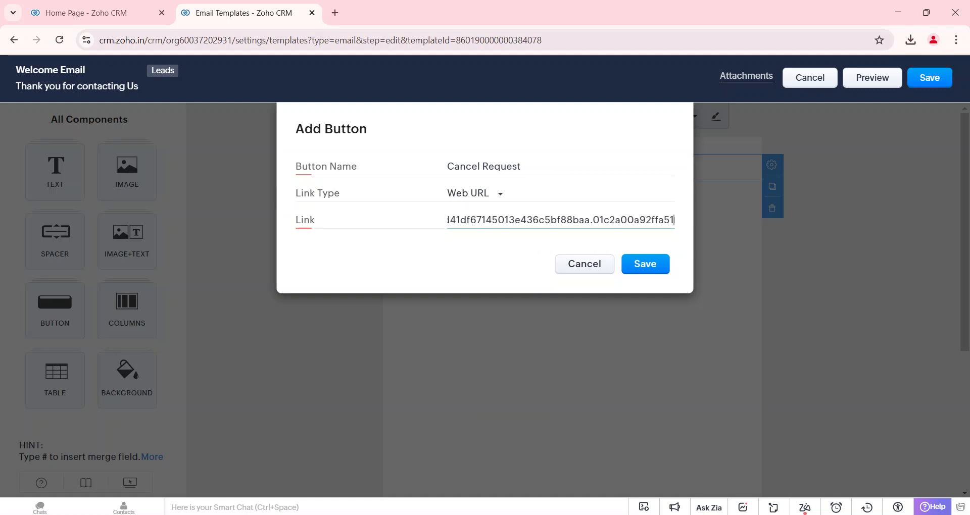
{"action": "key", "text": "Right"}
{"action": "key", "text": "Right"}
{"action": "type", "text": "id="}
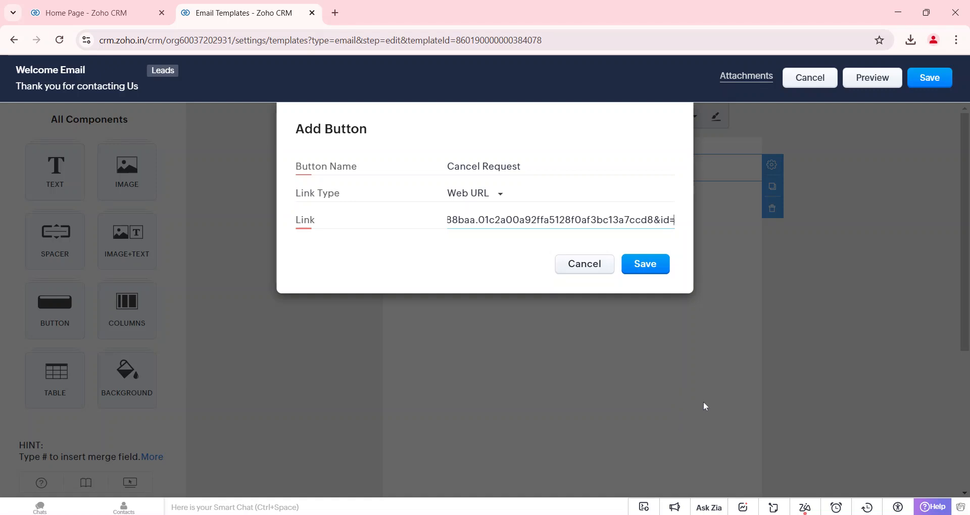
{"action": "left_click", "coordinate": [654, 266]}
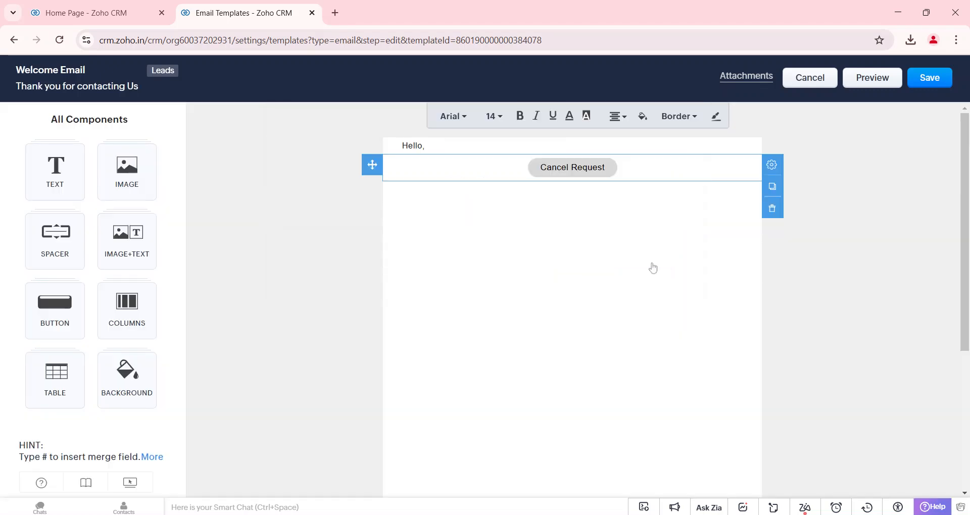
- Insert the Lead Id merge field after "Hello,", copy its ${Leads.Lead Id} code, and remove it from the greeting
{"action": "left_click", "coordinate": [606, 147]}
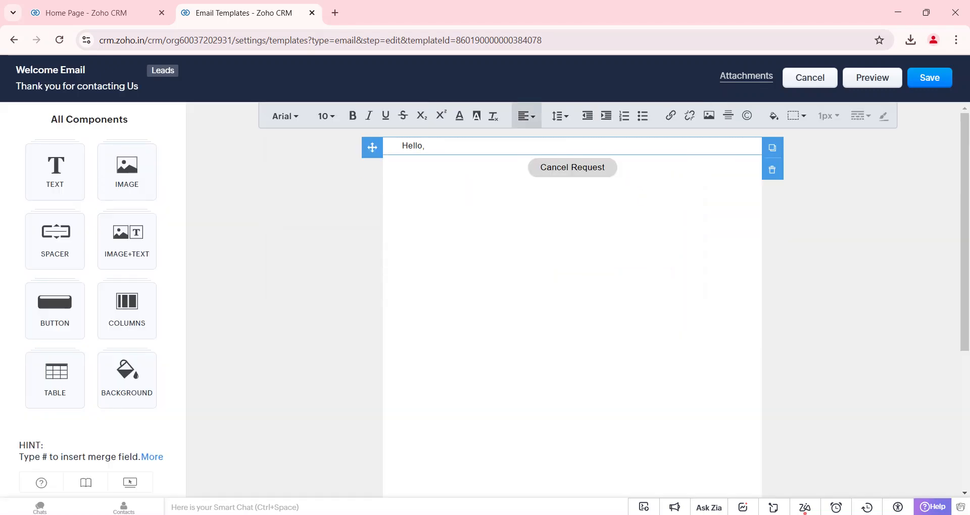
{"action": "type", "text": "#"}
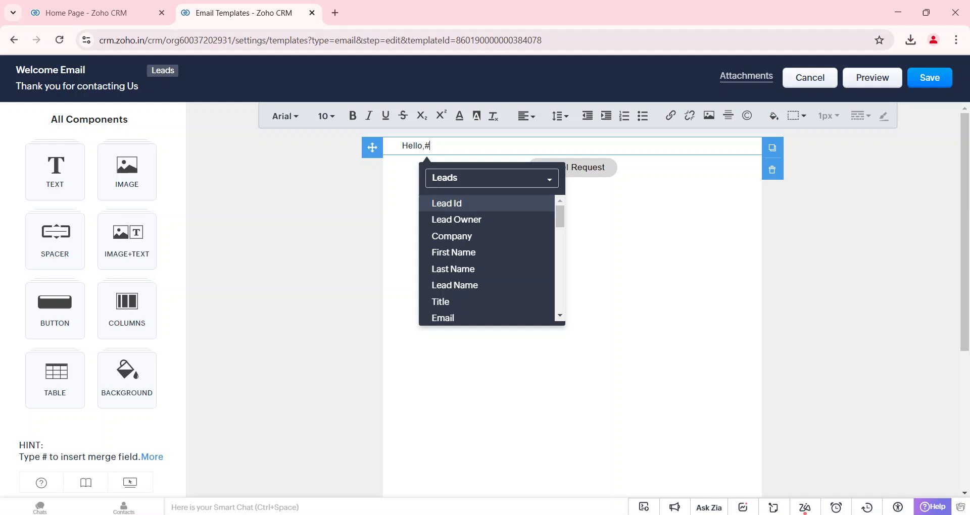
{"action": "left_click", "coordinate": [504, 203]}
{"action": "left_click_drag", "start_coordinate": [430, 146], "coordinate": [493, 147]}
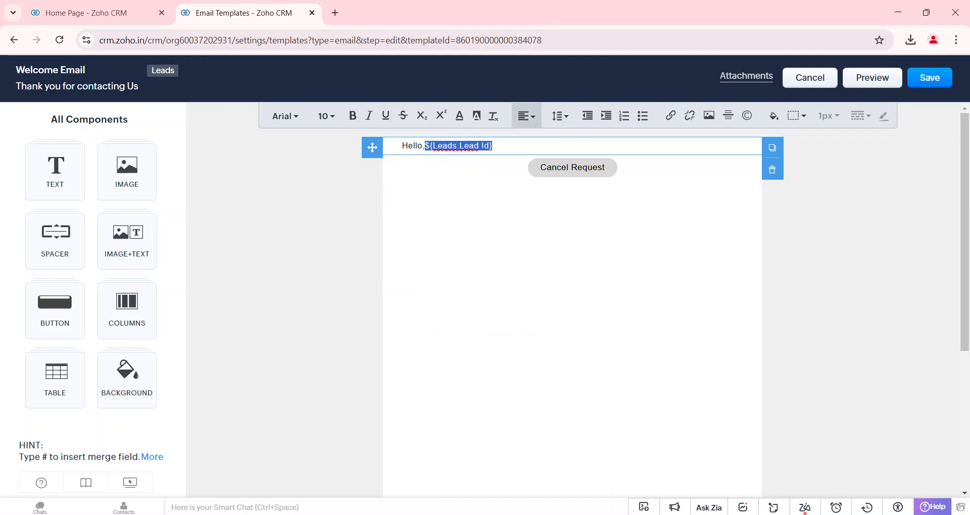
{"action": "key", "text": "BackSpace"}
- Add ${Leads.Lead Id} after &id= at the end of the Cancel Request button's API key link and save the button
{"action": "left_click", "coordinate": [651, 167]}
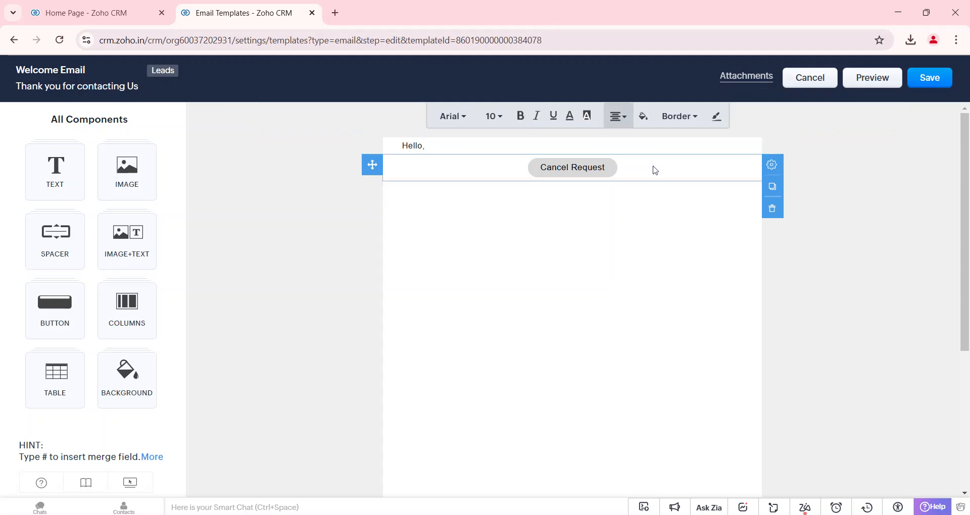
{"action": "left_click", "coordinate": [770, 165]}
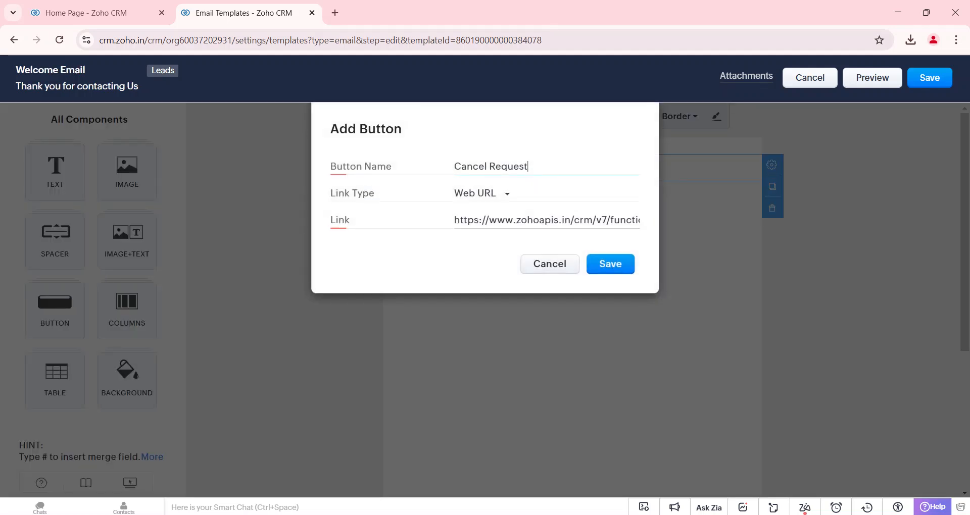
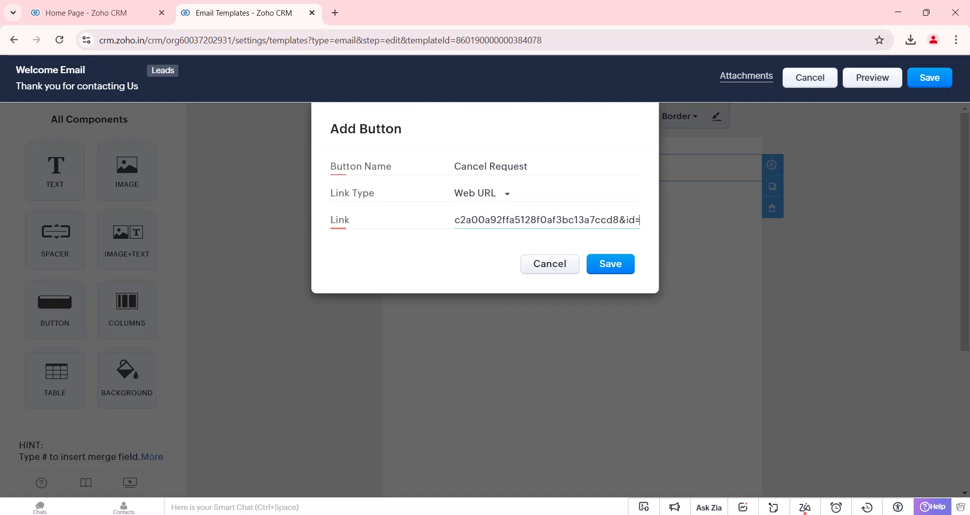
{"action": "left_click", "coordinate": [621, 264]}
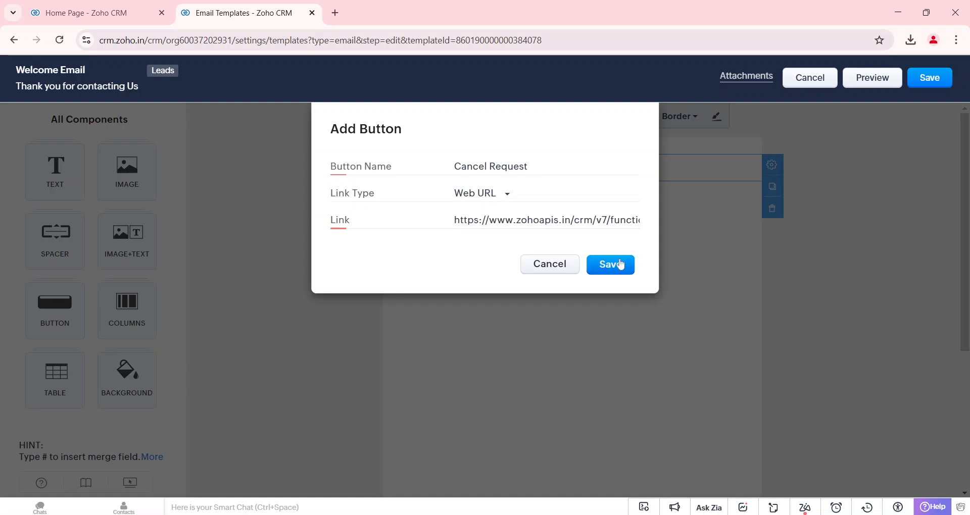
- Save the Welcome Email template with the version comment "v"
{"action": "left_click", "coordinate": [930, 79]}
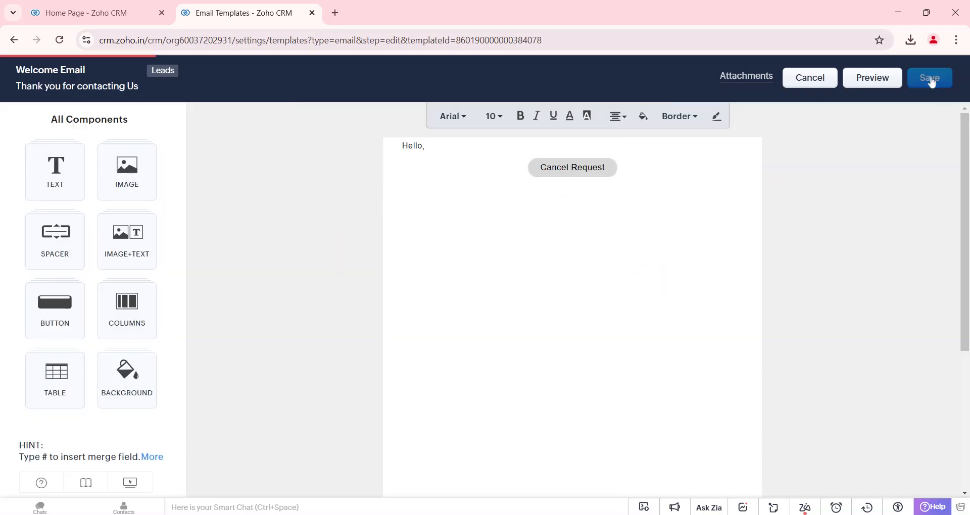
{"action": "type", "text": "v2"}
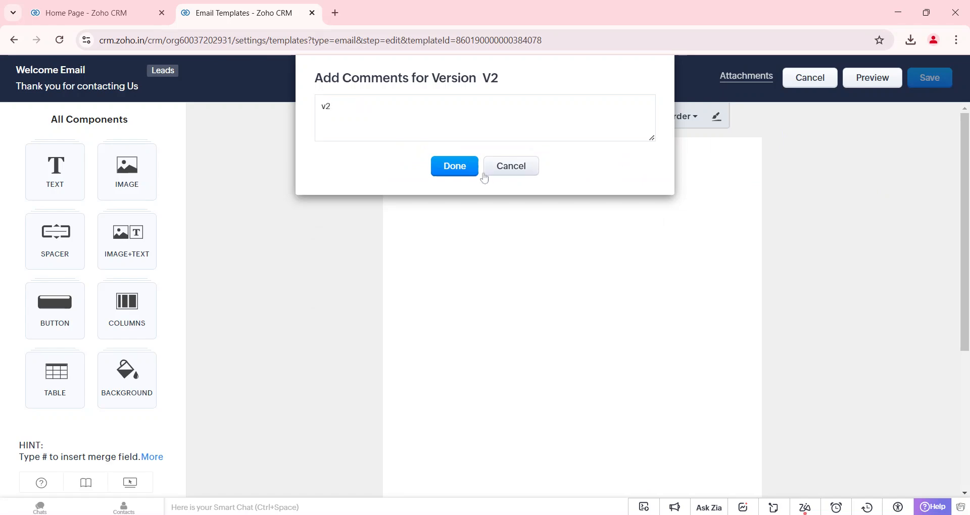
{"action": "left_click", "coordinate": [454, 167]}
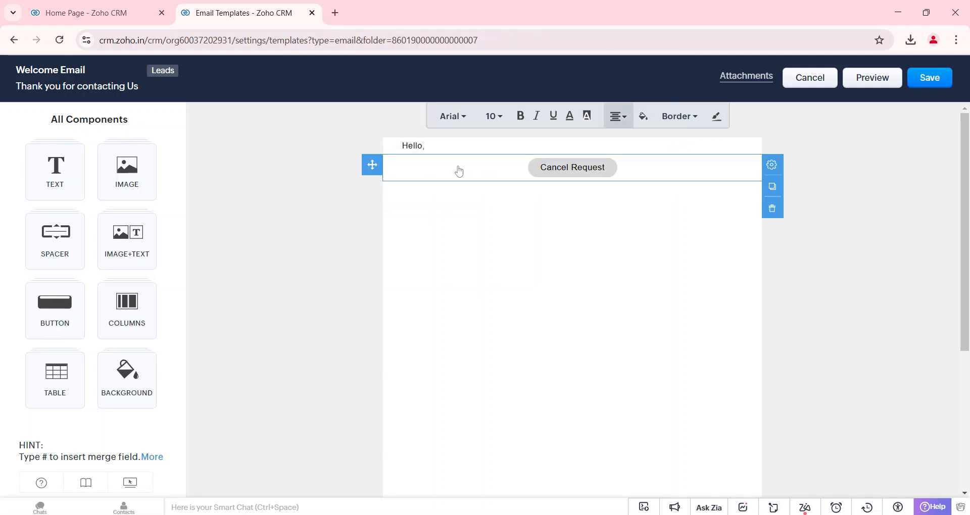
- Start a new lead from the Leads module with the company Test and fill in the lead's last name
{"action": "left_click", "coordinate": [112, 14]}
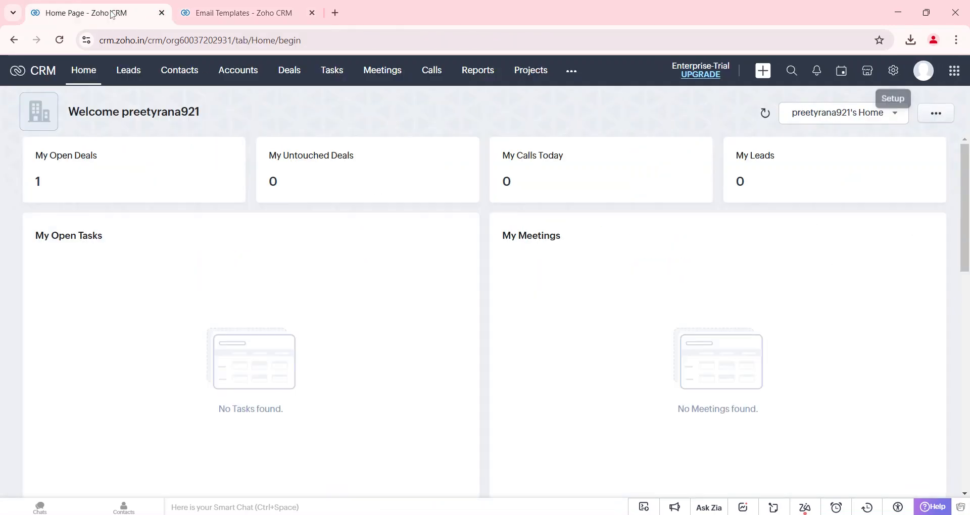
{"action": "left_click", "coordinate": [125, 76]}
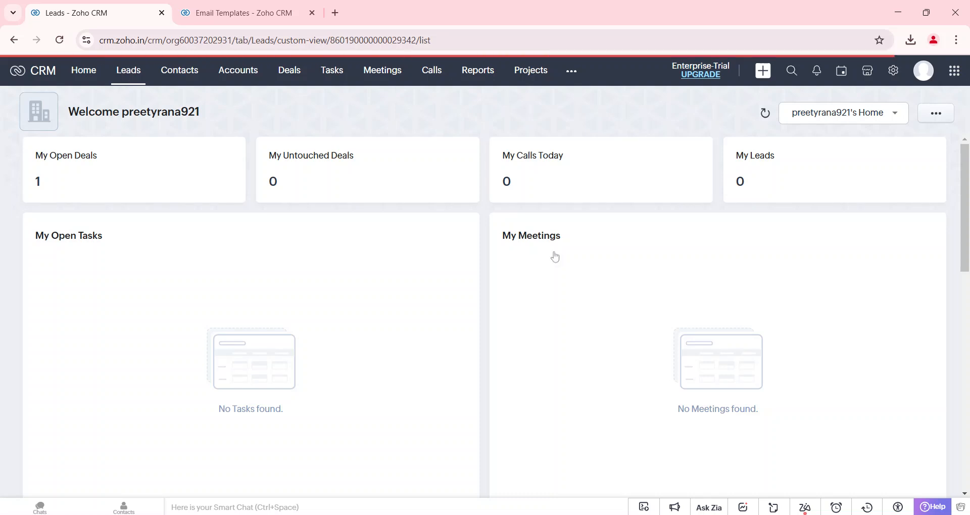
{"action": "left_click", "coordinate": [804, 107]}
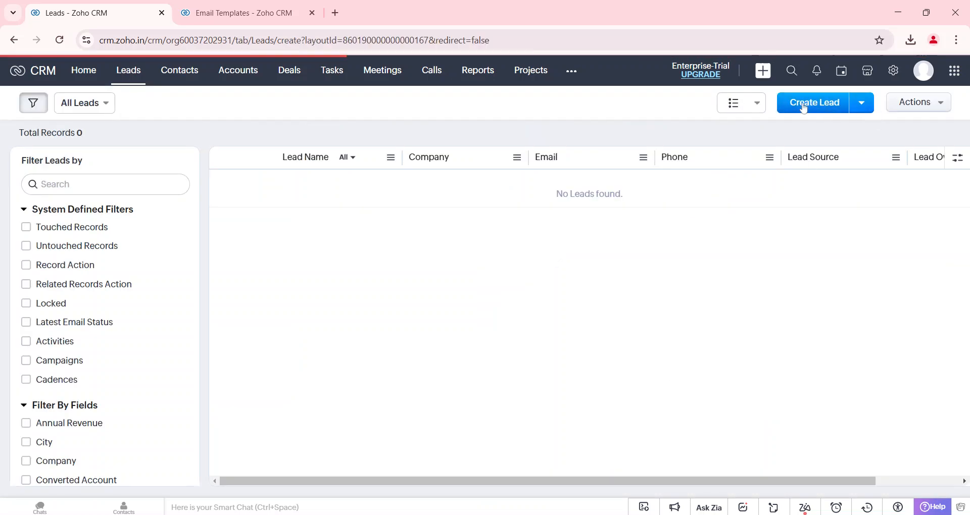
{"action": "left_click", "coordinate": [788, 281]}
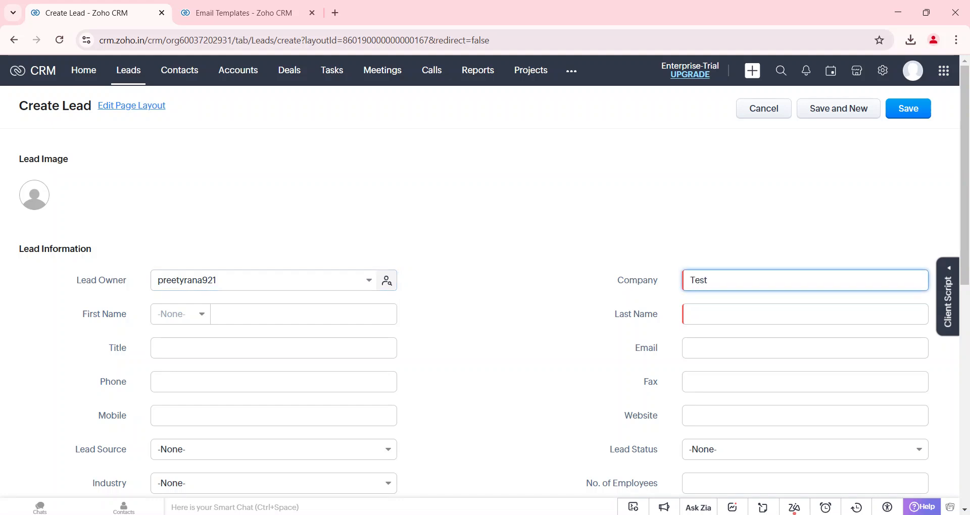
{"action": "left_click", "coordinate": [789, 314]}
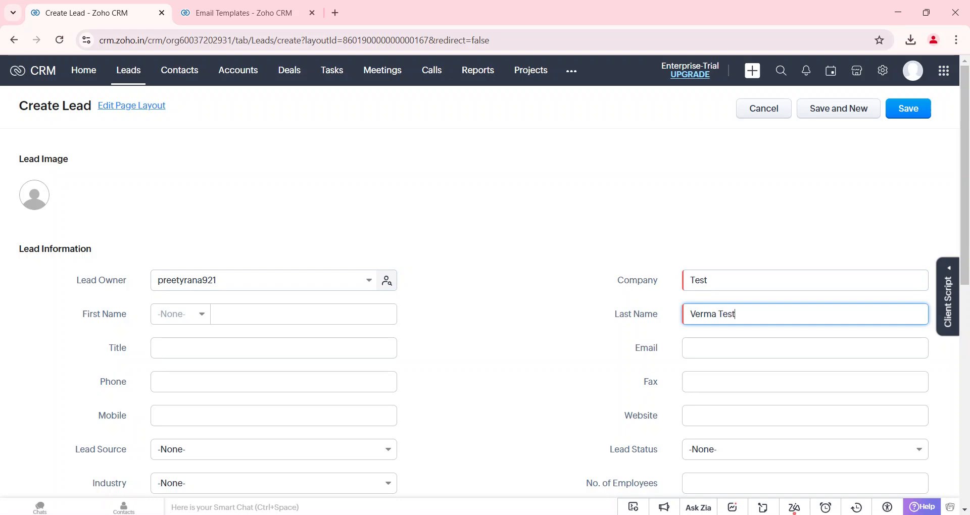
- Fill in the new lead's email address and save the lead
{"action": "left_click", "coordinate": [788, 348]}
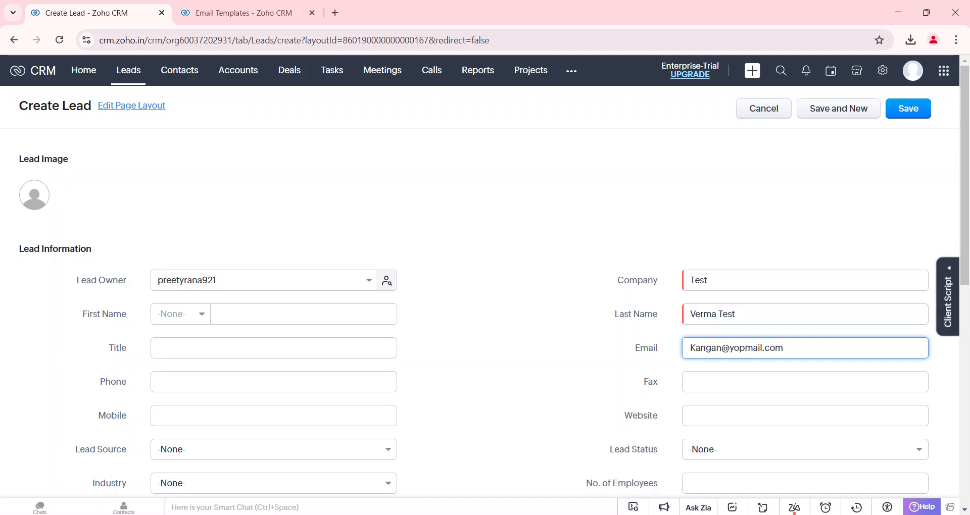
{"action": "left_click", "coordinate": [908, 109]}
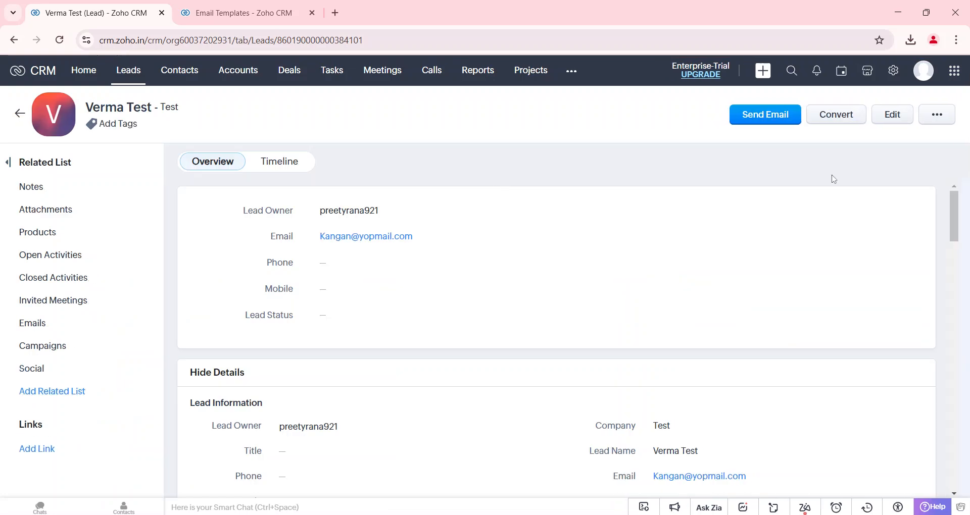
- Send the new lead an email based on the Welcome Email template
{"action": "left_click", "coordinate": [758, 116]}
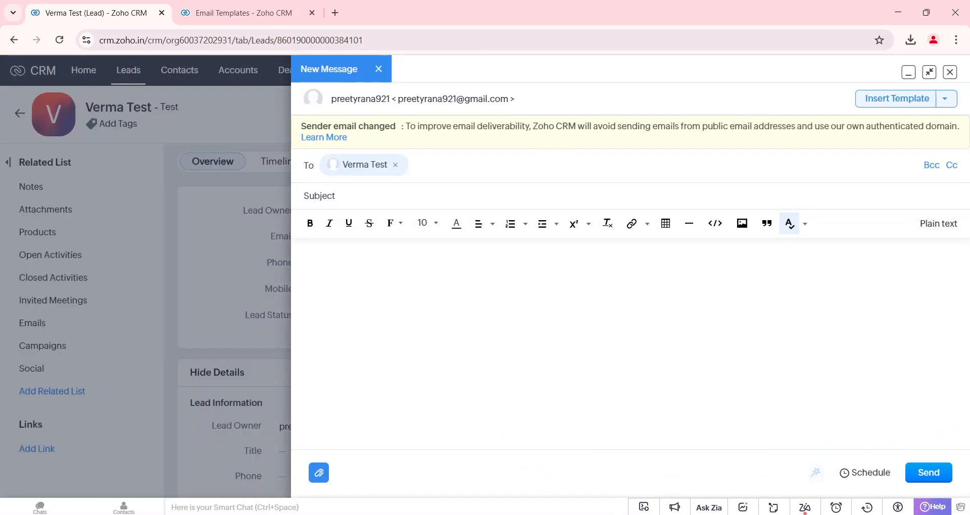
{"action": "left_click", "coordinate": [870, 110]}
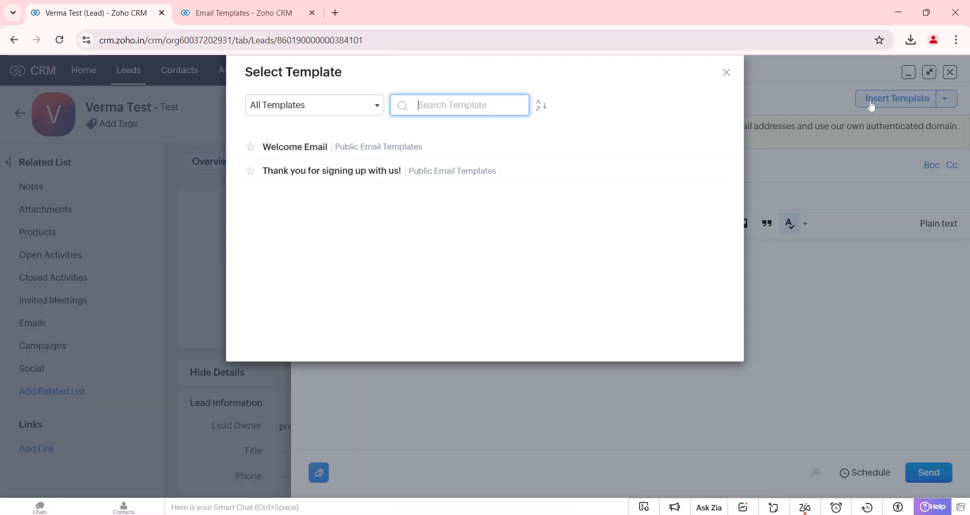
{"action": "left_click", "coordinate": [338, 150]}
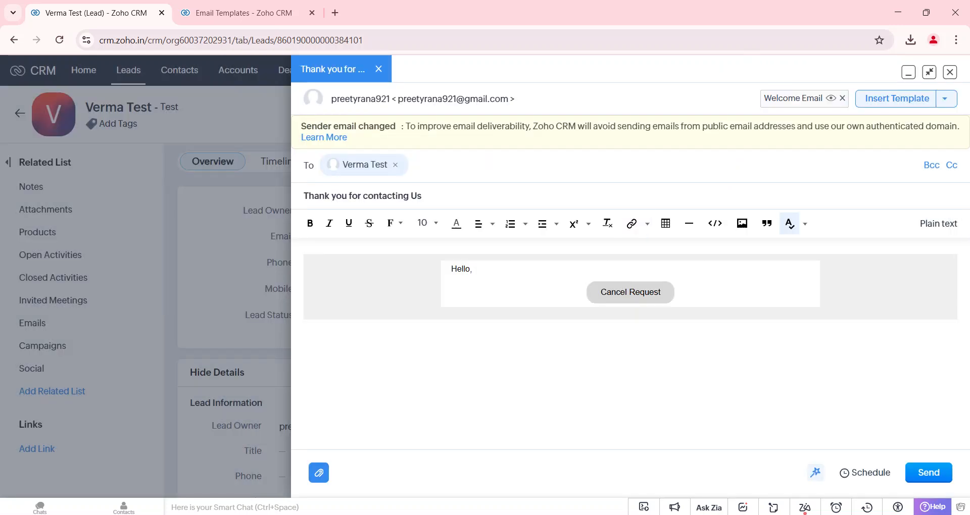
{"action": "left_click", "coordinate": [932, 475]}
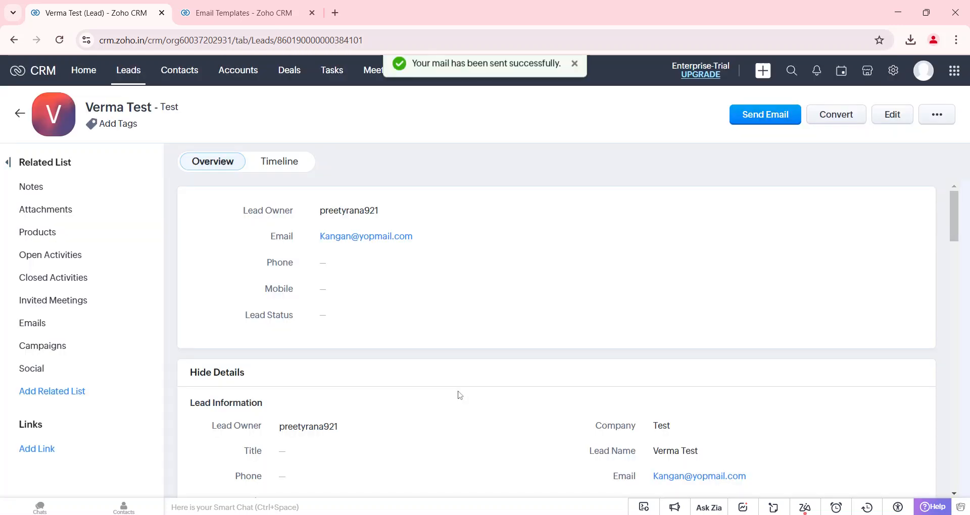
- View the sent "Thank you for contacting Us" message in the lead's Emails related list and close it
{"action": "left_click", "coordinate": [31, 324]}
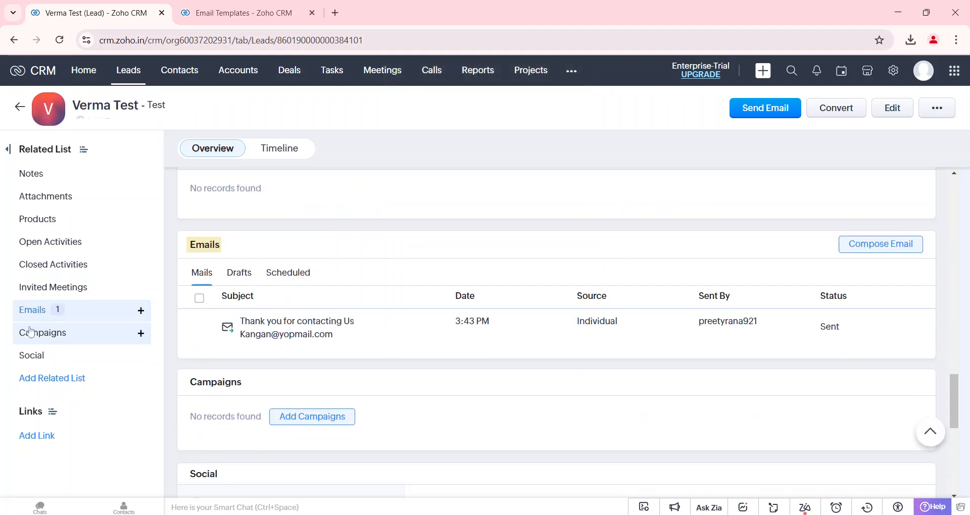
{"action": "left_click", "coordinate": [302, 332]}
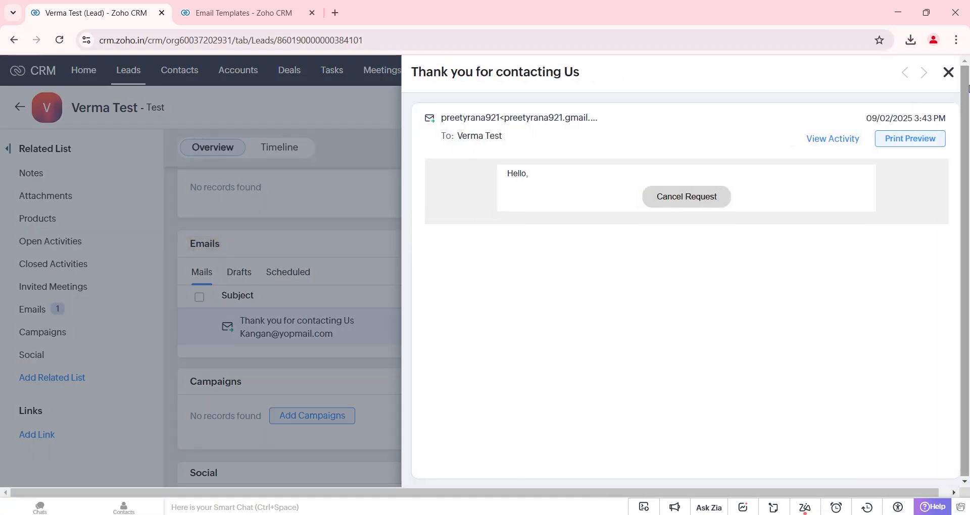
{"action": "left_click", "coordinate": [949, 73]}
- Reopen the sent "Thank you for contacting Us" message, trigger its Cancel Request button, and close the message
{"action": "mouse_move", "coordinate": [954, 390]}
{"action": "left_mouse_down"}
{"action": "mouse_move", "coordinate": [954, 224]}
{"action": "mouse_move", "coordinate": [954, 378]}
{"action": "left_mouse_up"}
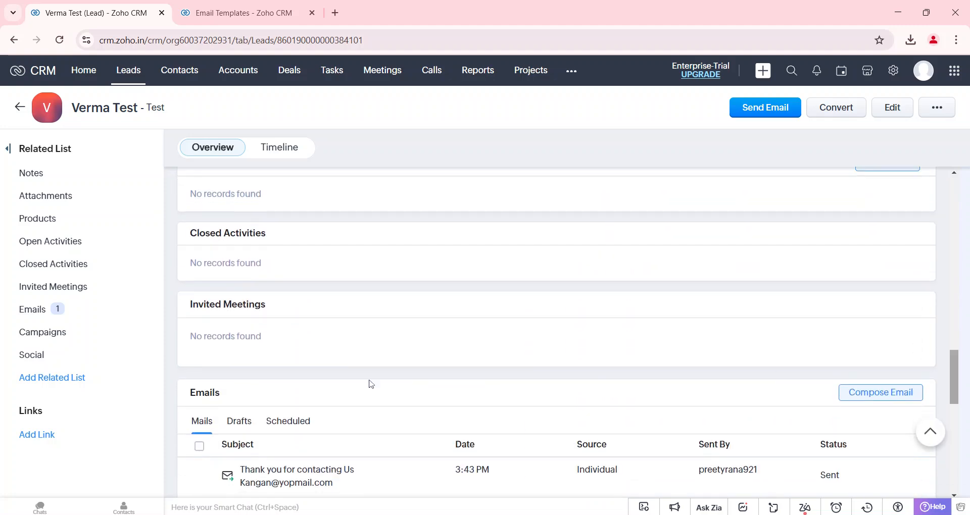
{"action": "left_click", "coordinate": [283, 469]}
{"action": "left_click", "coordinate": [683, 202]}
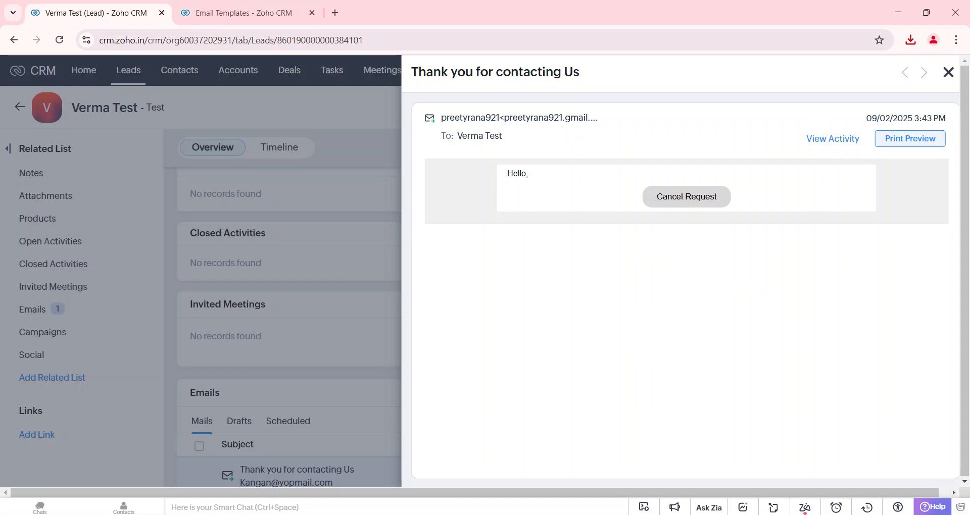
{"action": "left_click", "coordinate": [948, 72]}
- Reload the lead record and check the Lead Status field in its overview and Lead Information section
{"action": "left_click_drag", "start_coordinate": [960, 382], "coordinate": [960, 232]}
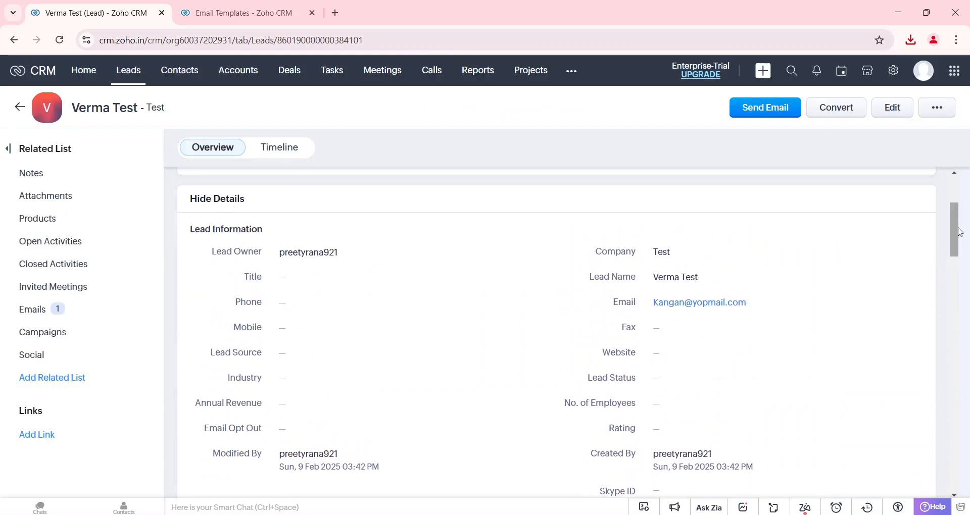
{"action": "key", "text": "F5"}
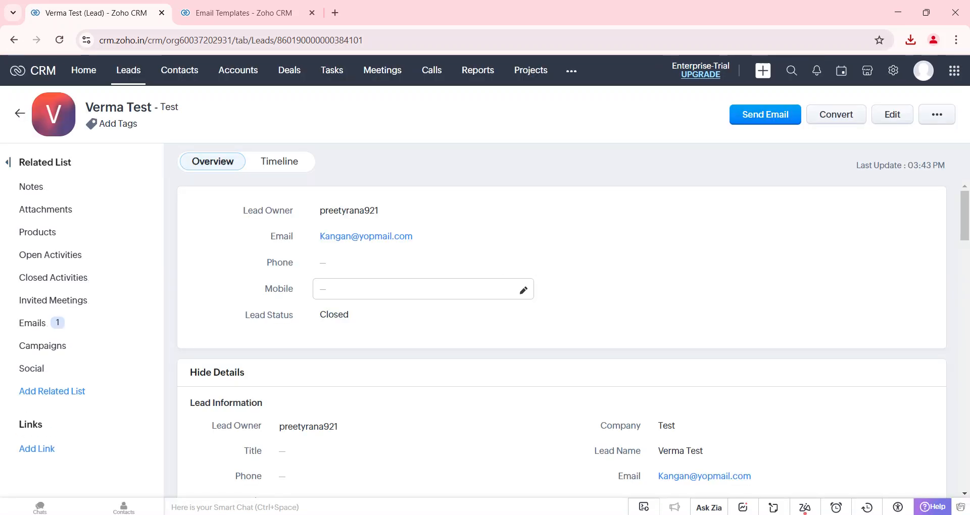
{"action": "left_click_drag", "start_coordinate": [967, 218], "coordinate": [968, 246]}
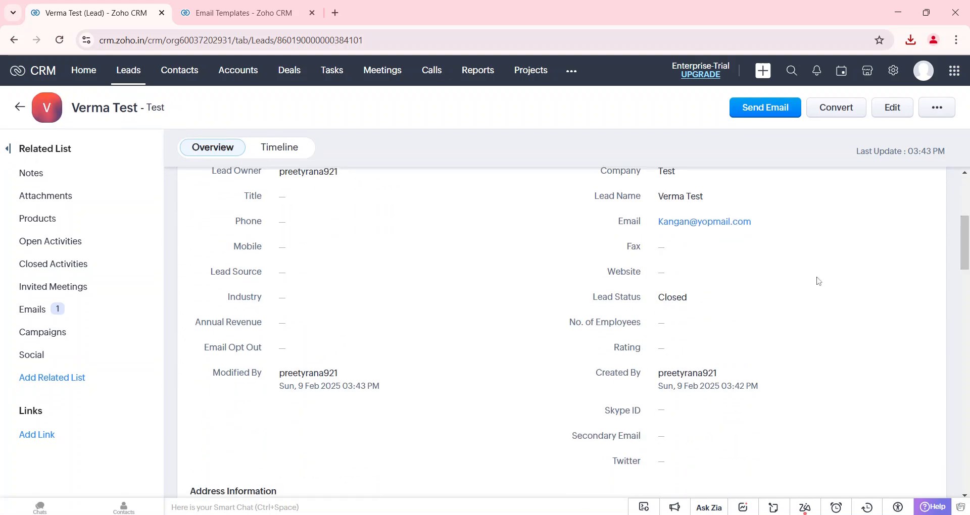